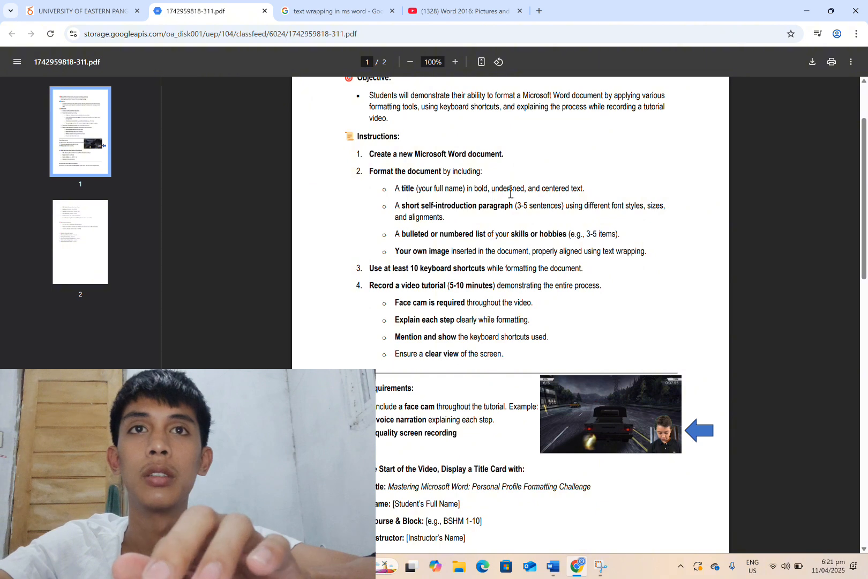
Step: Switch to the blank Word document and enter the student's full name in capitals in the page header
key("alt+Tab")
key("alt+Tab")
key("alt+Tab")
key("alt+Tab")
key("alt+Tab")
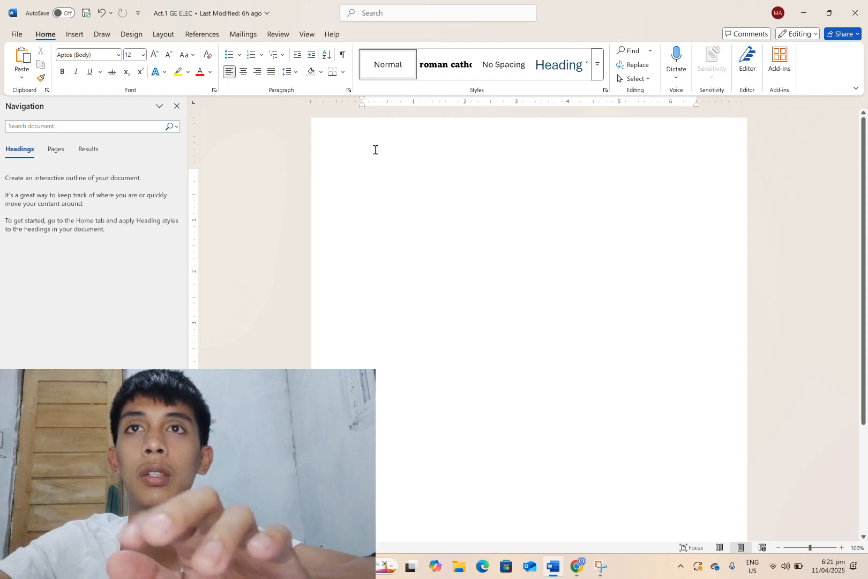
double_click(375, 150)
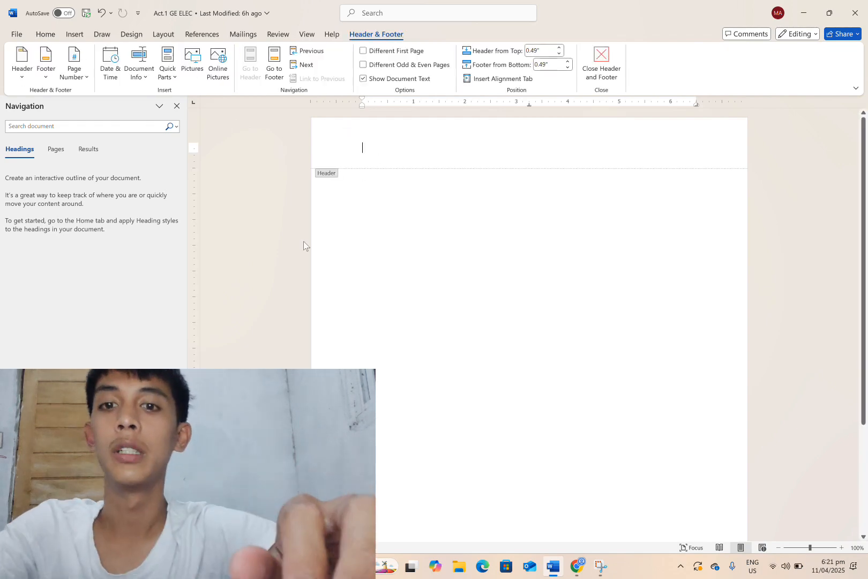
type("b")
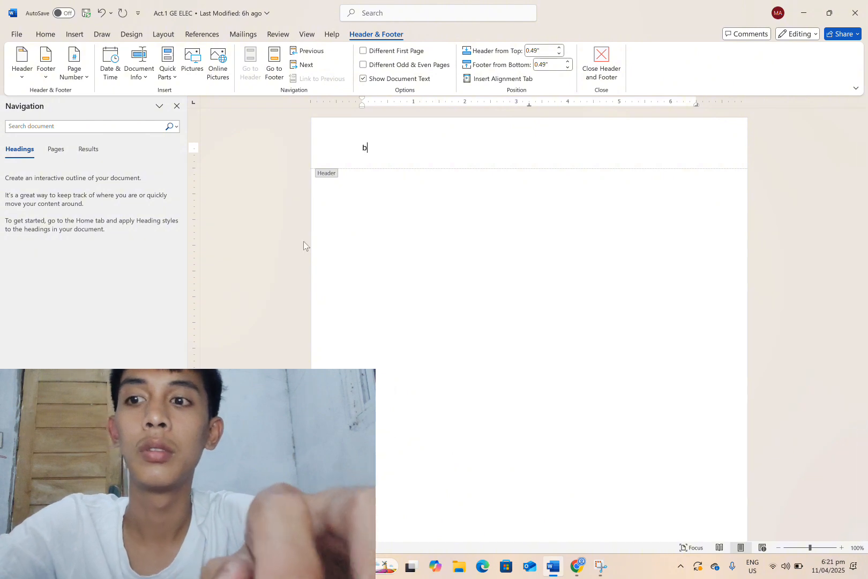
key("BackSpace")
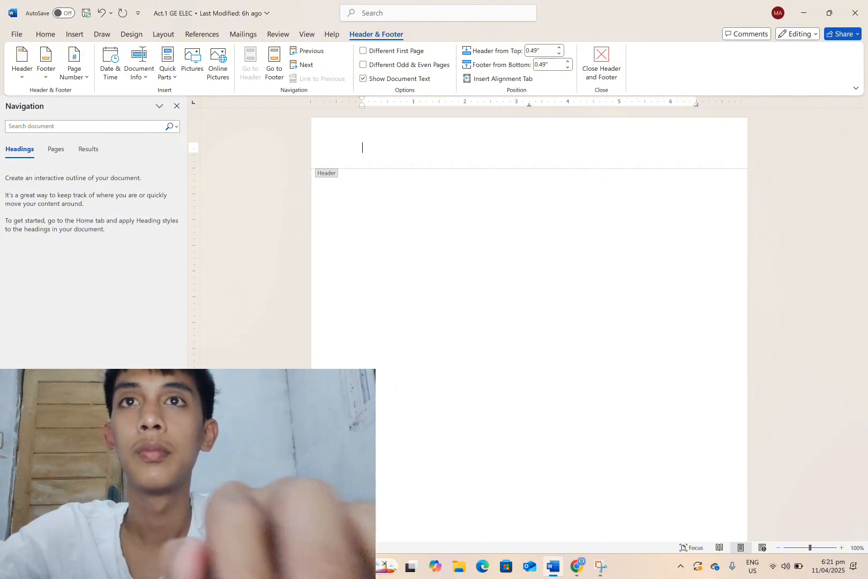
type("BALT")
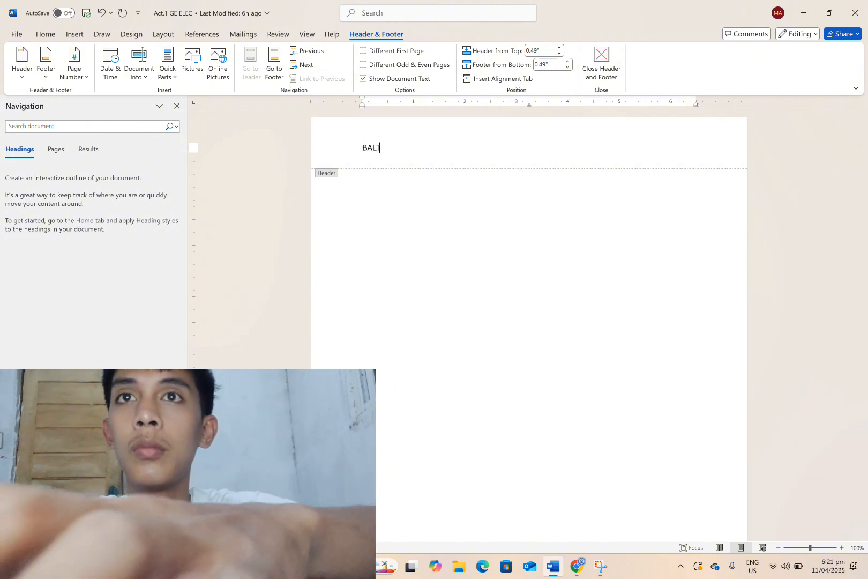
type("AZAR, TH")
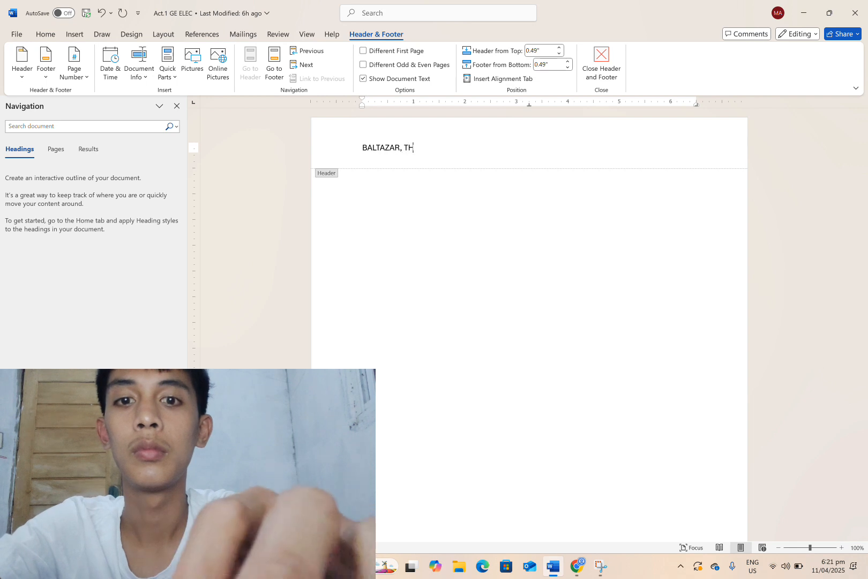
type("OMAS JOSHUA P.")
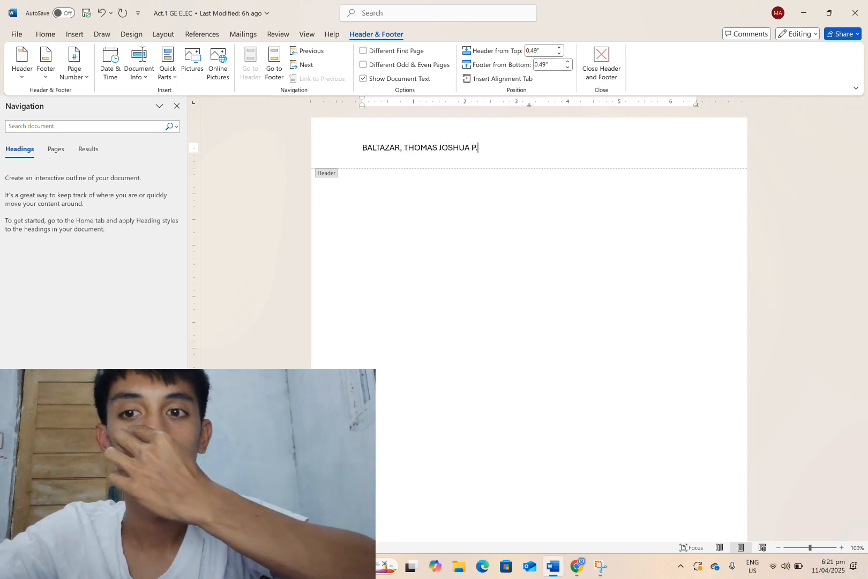
Step: Check the title formatting requirements in the assignment PDF in Chrome and return to the Word document
key("alt+Tab")
key("alt+Tab")
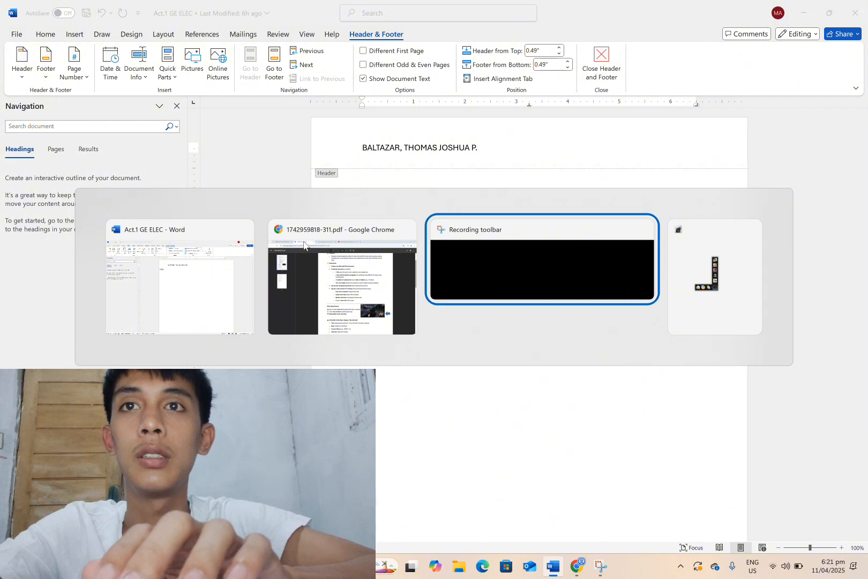
key("alt+Tab")
key("alt+Tab")
left_click(304, 245)
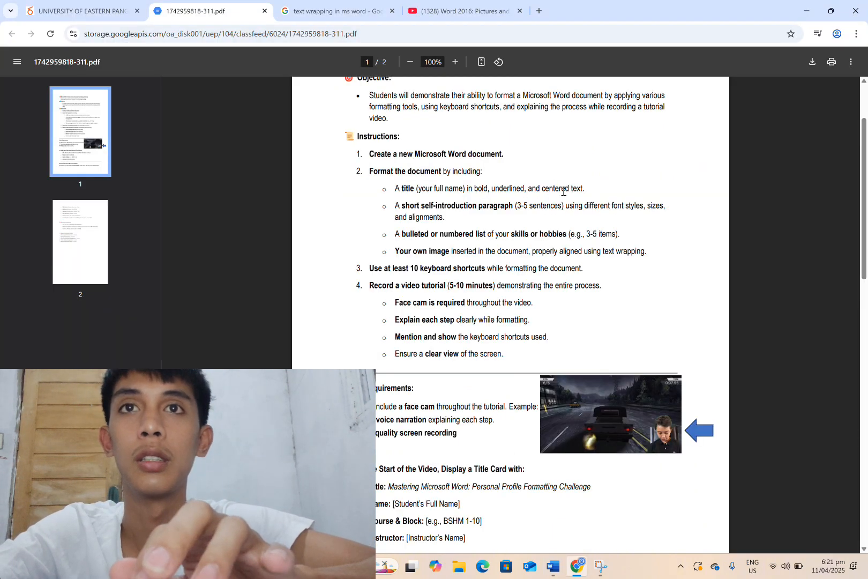
key("alt+Tab")
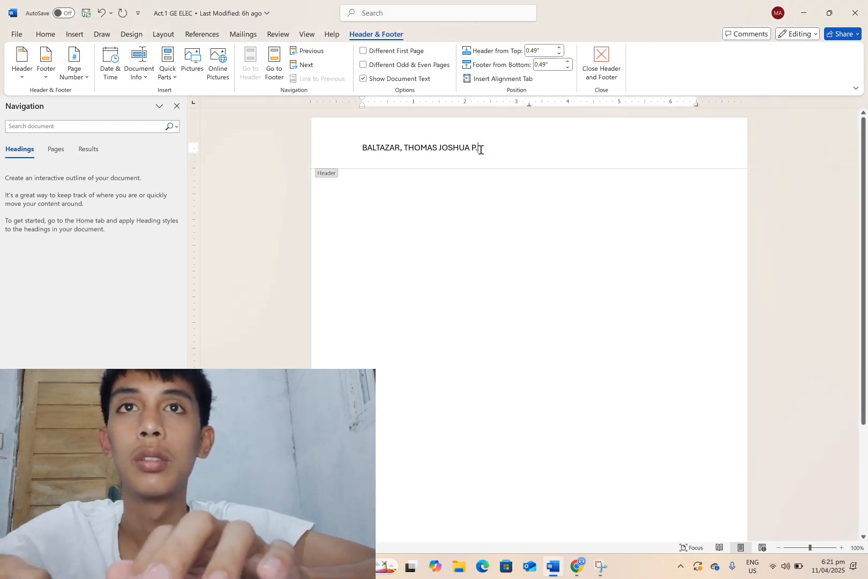
Step: Select the full name in the header and try bold, italic and underline on it, clearing each format again
scroll(472, 169, "up", 1)
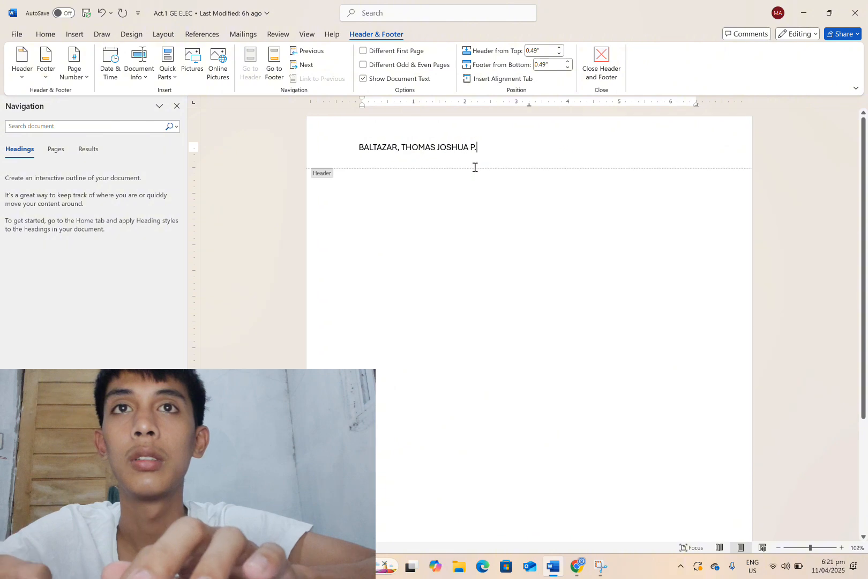
left_click_drag(475, 154, 360, 150)
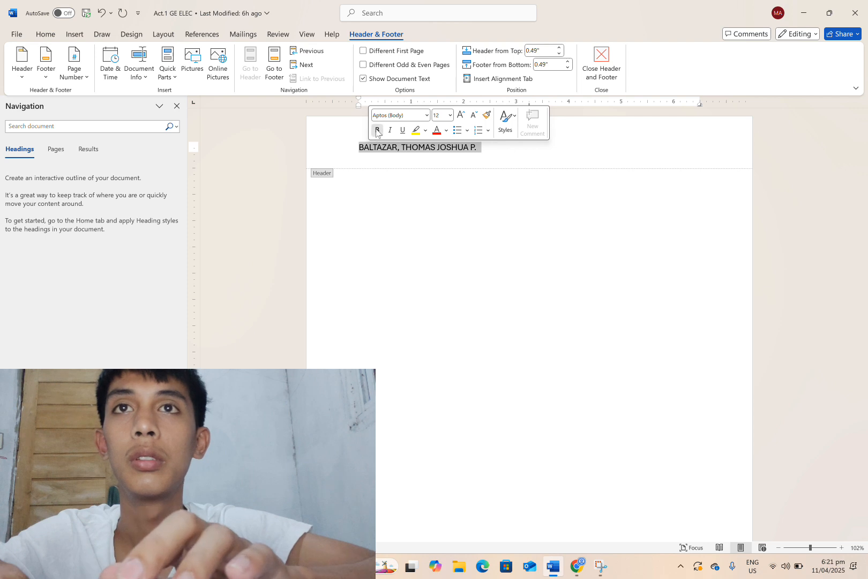
left_click(376, 131)
left_click(390, 132)
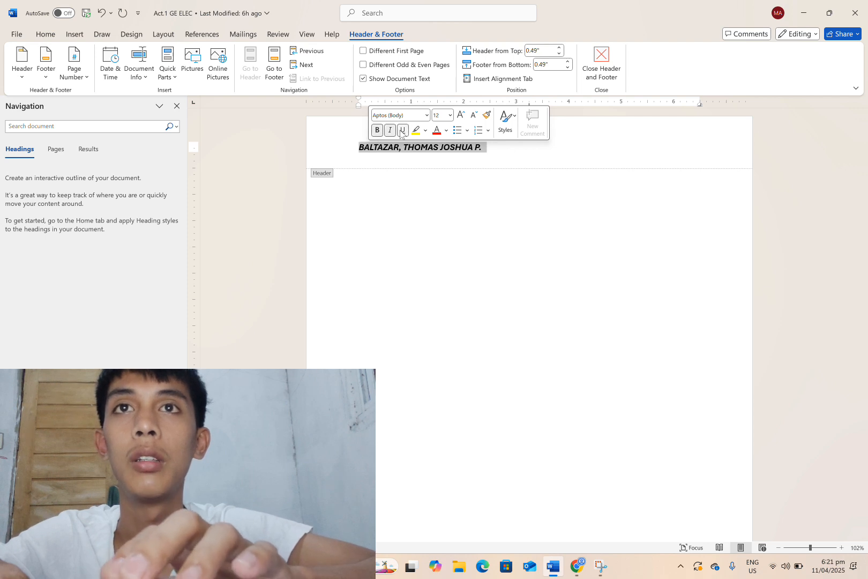
left_click(401, 131)
left_click(401, 131)
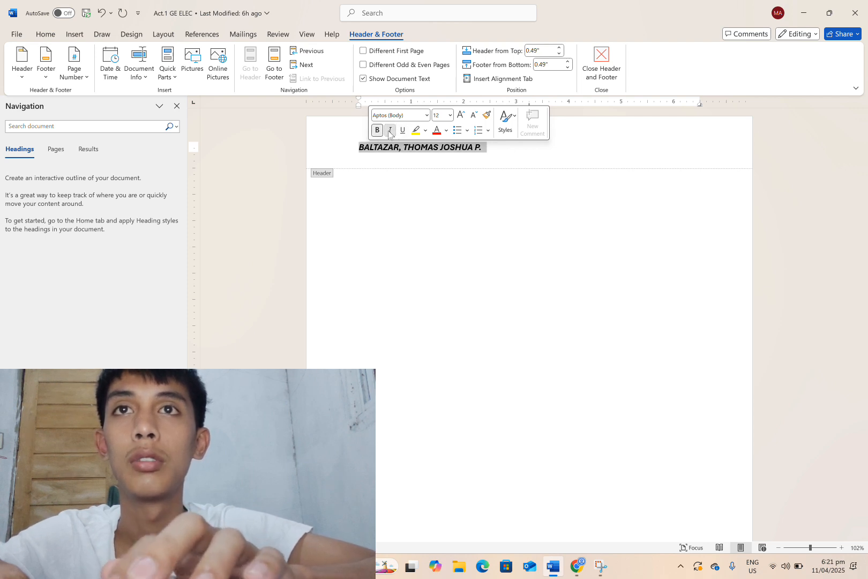
left_click(390, 130)
left_click(377, 130)
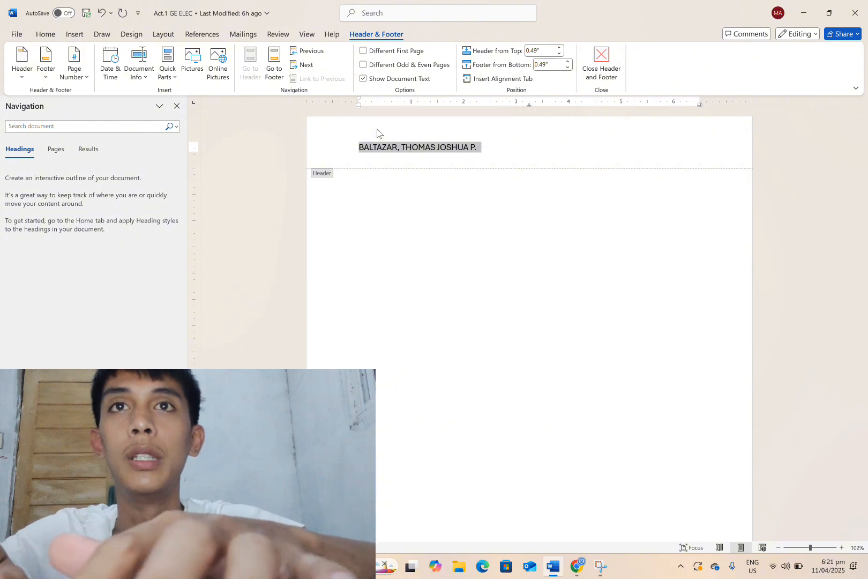
key("ctrl+b")
key("ctrl+b")
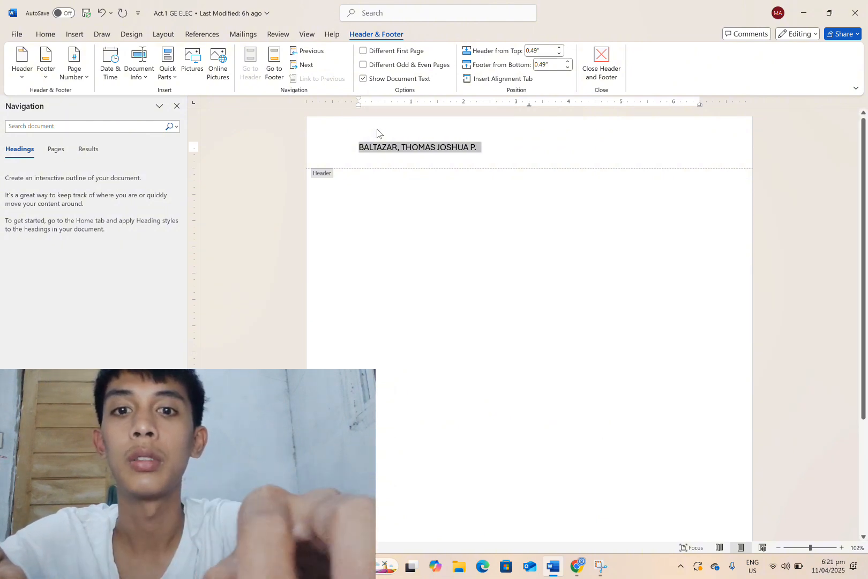
key("ctrl+i")
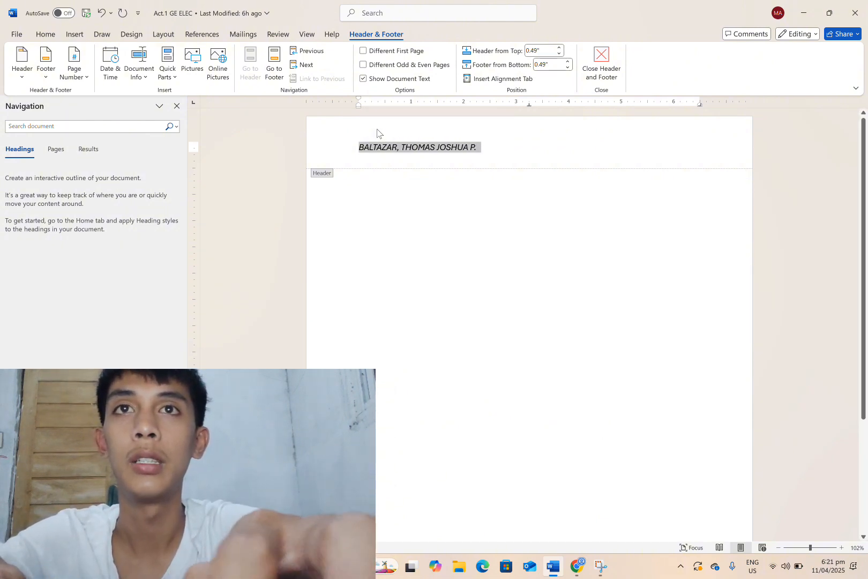
key("ctrl+i")
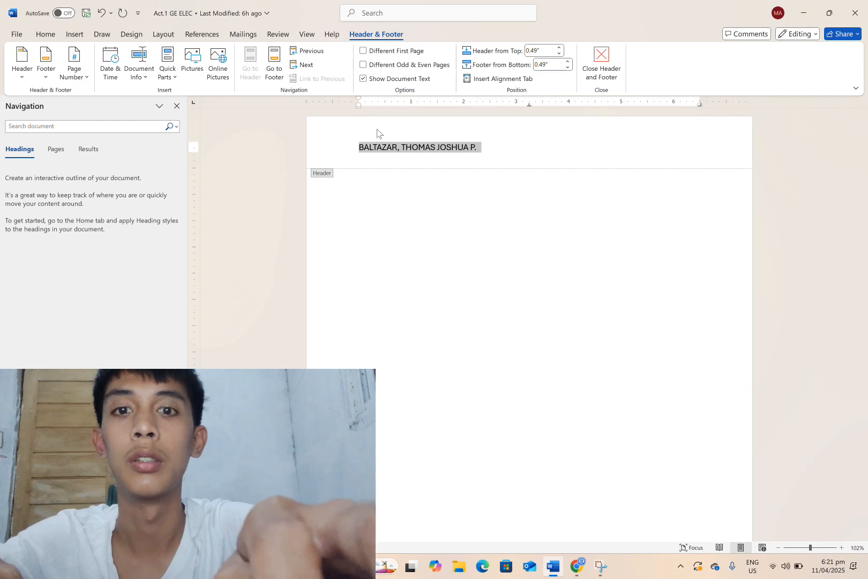
key("ctrl+u")
key("ctrl+u")
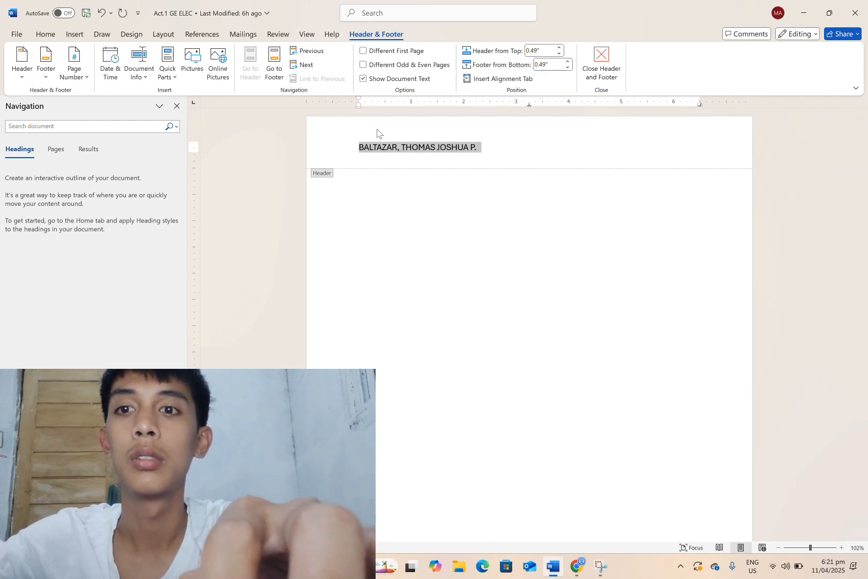
Step: Recheck the title requirement in the assignment PDF and make the header name bold and underlined
key("alt+Tab")
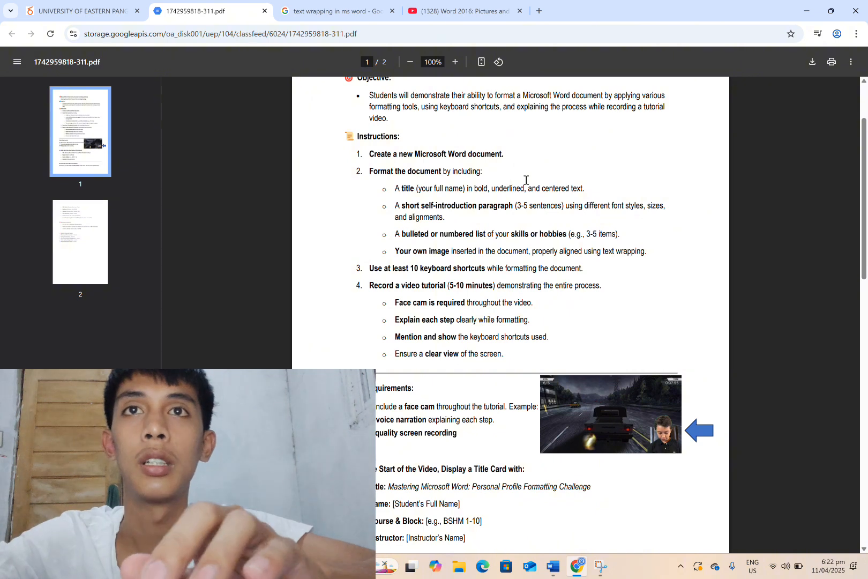
key("alt+Tab")
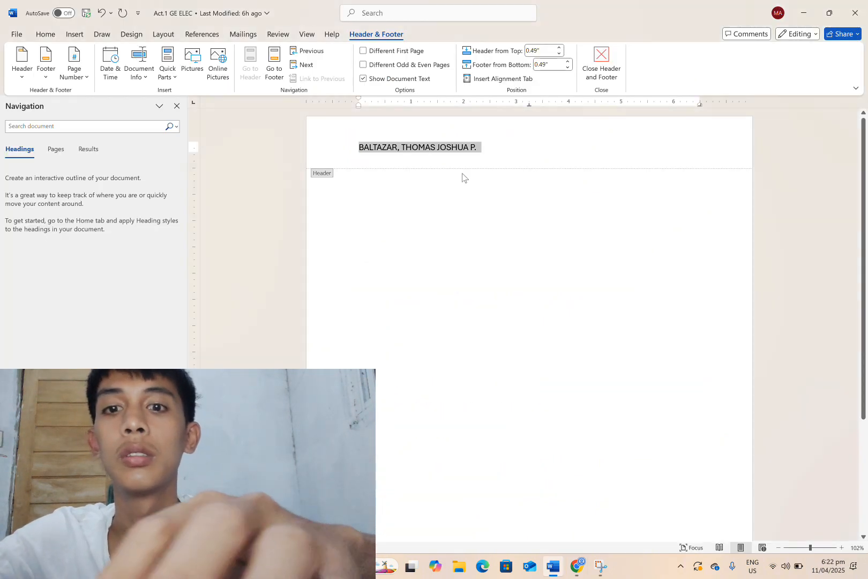
key("ctrl+b")
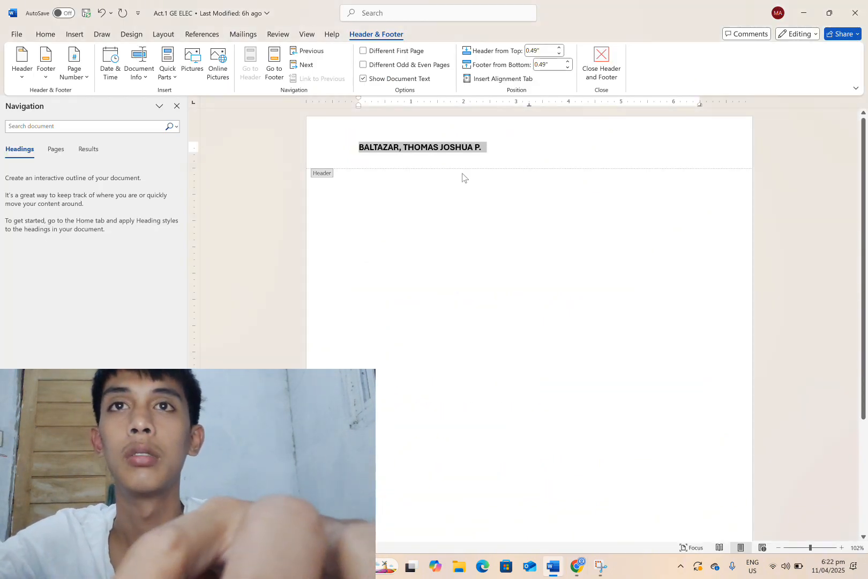
key("ctrl+u")
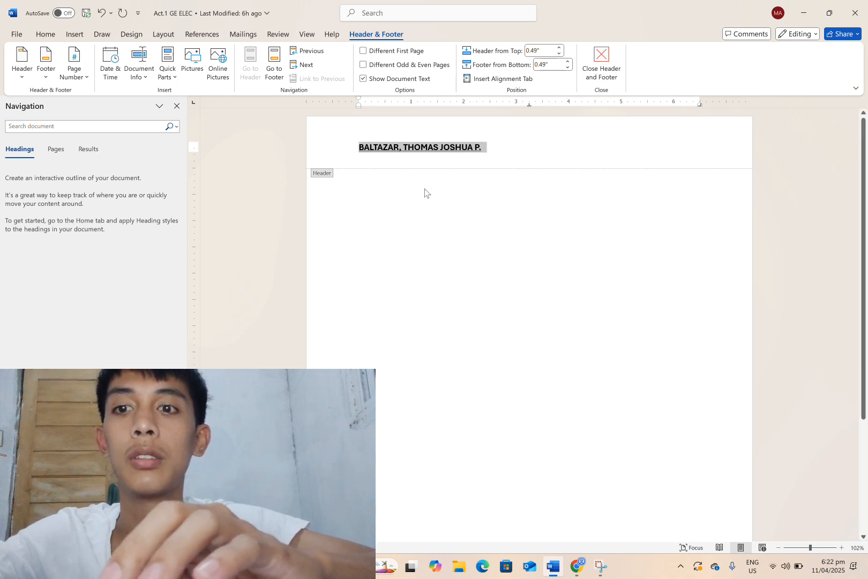
Step: Try centered, right and left alignment on the header name
key("ctrl+e")
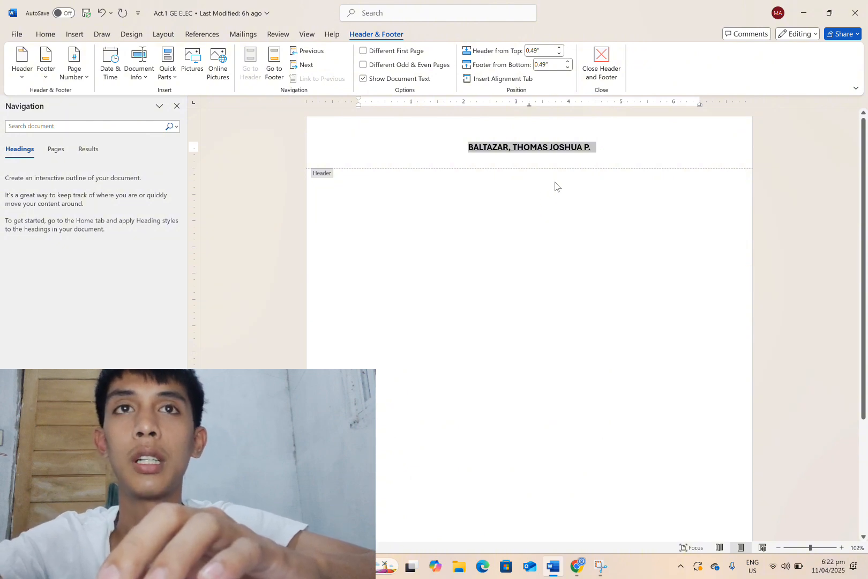
key("ctrl+r")
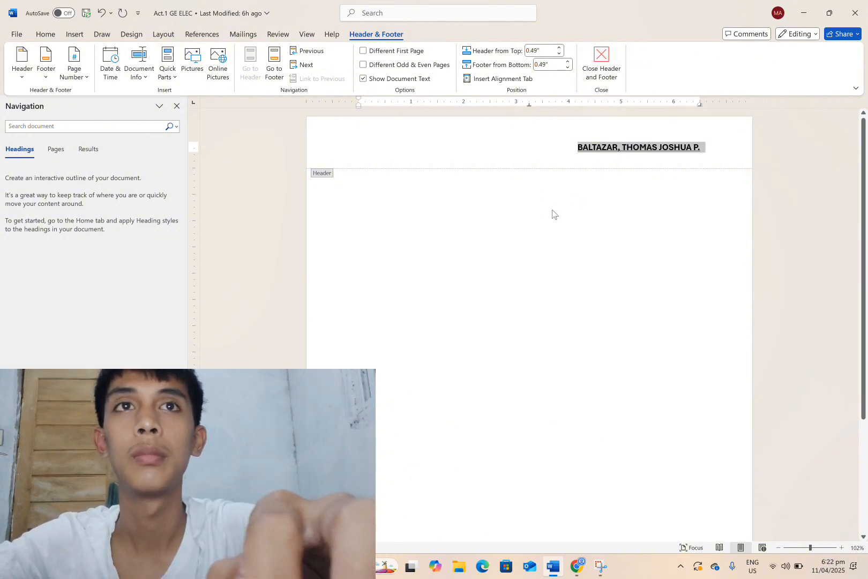
key("ctrl+l")
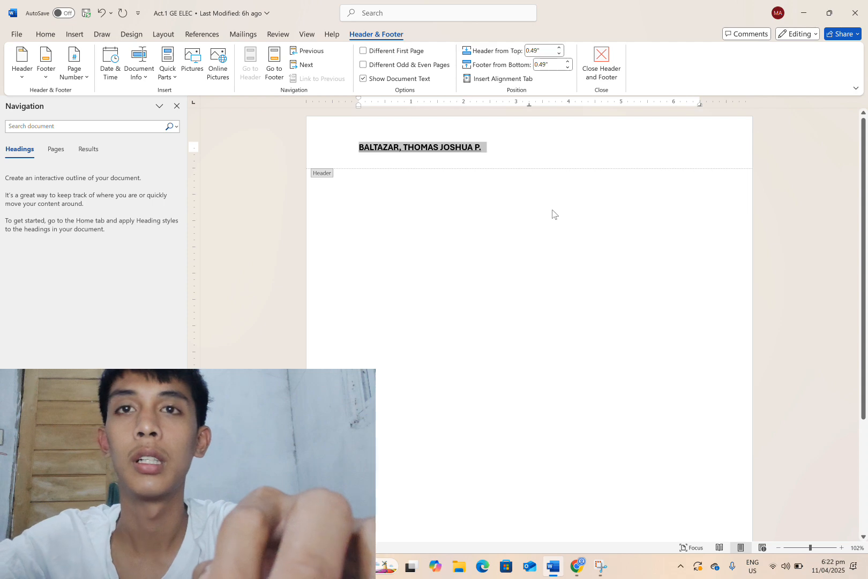
Step: Confirm the title's required alignment in the assignment PDF and center the name in the header
key("alt+Tab")
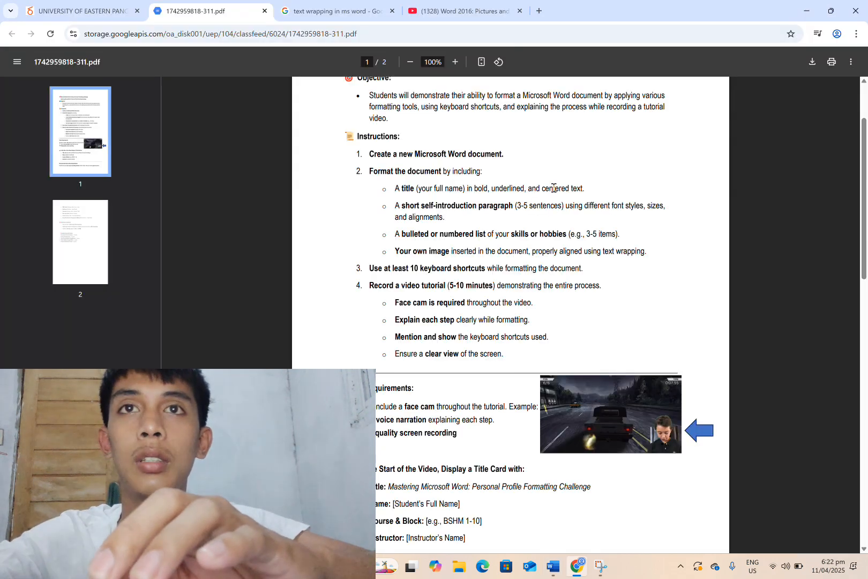
key("alt+Tab")
key("ctrl+e")
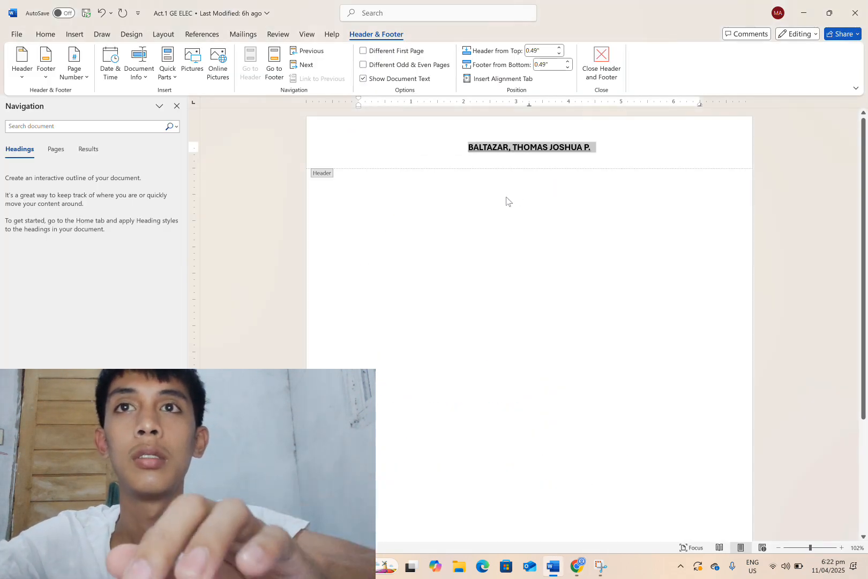
Step: Check the self-introduction requirement in the assignment PDF and begin the document body with "Hello, my name is" plus the full name
key("alt+Tab")
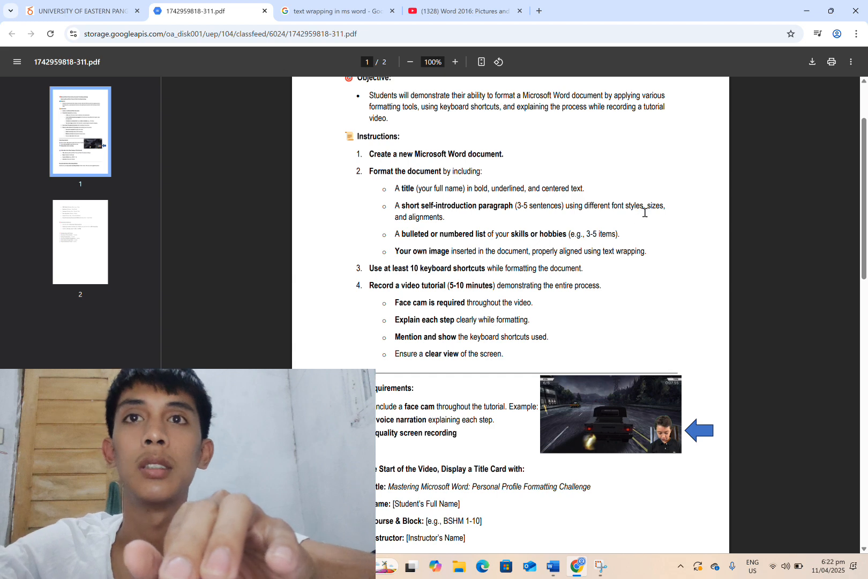
key("alt+Tab")
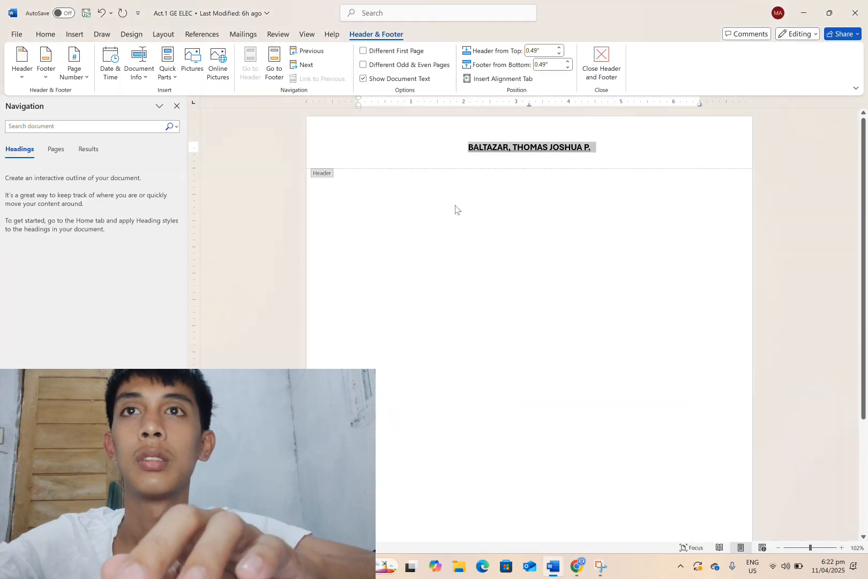
double_click(376, 188)
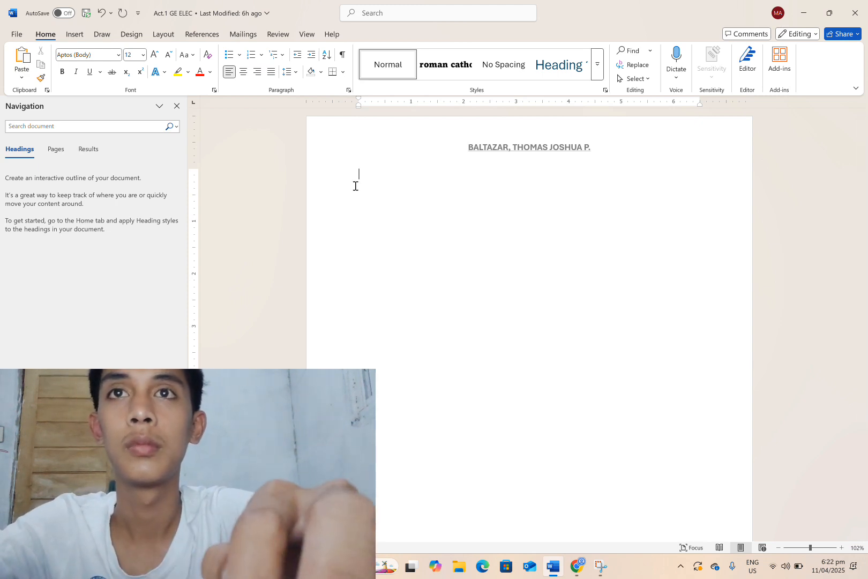
type("HE")
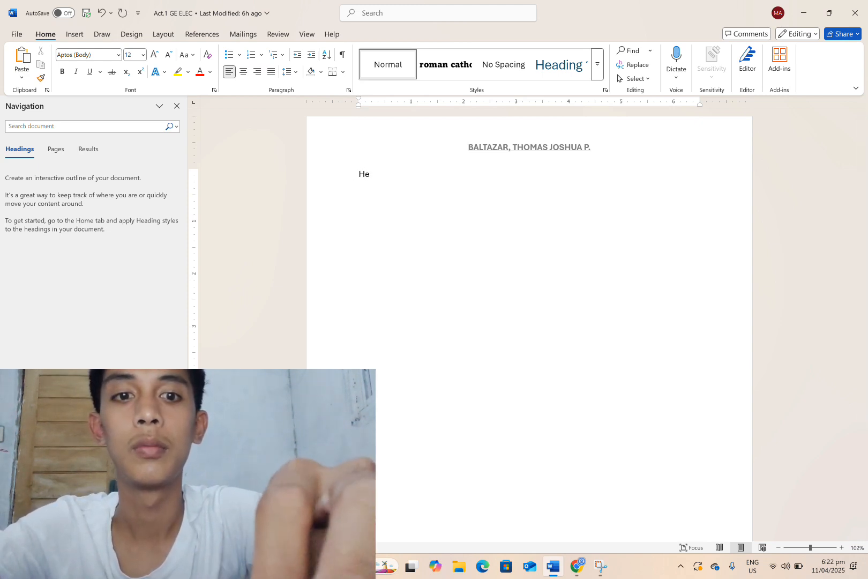
type("llo, my name is")
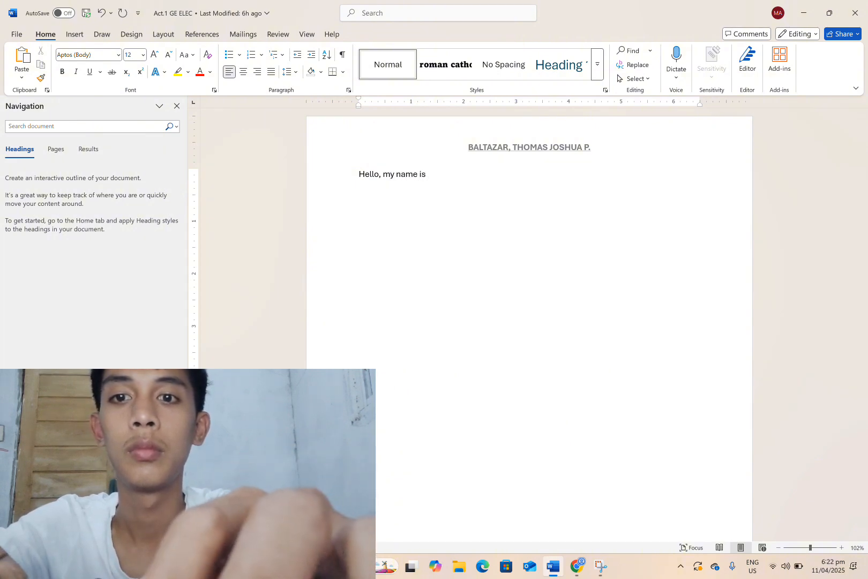
type("Thomas")
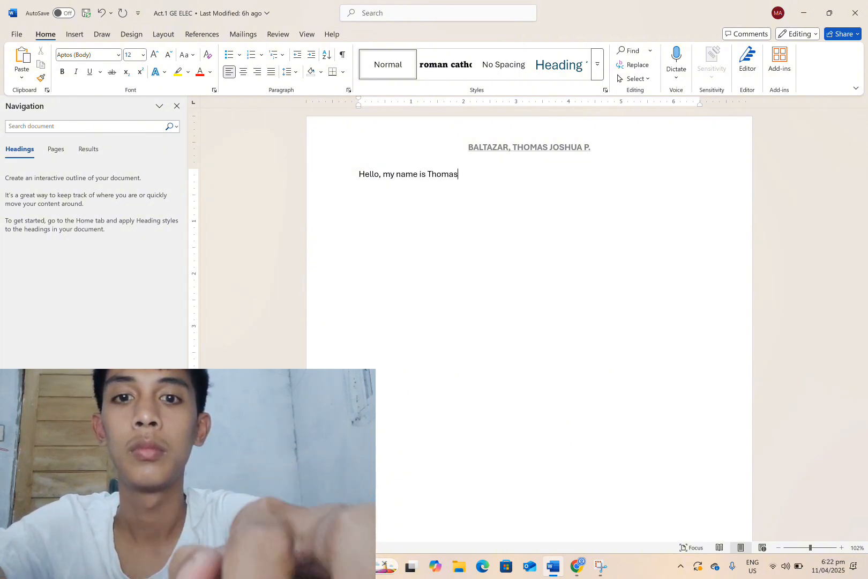
type(" Joshua Baltazar")
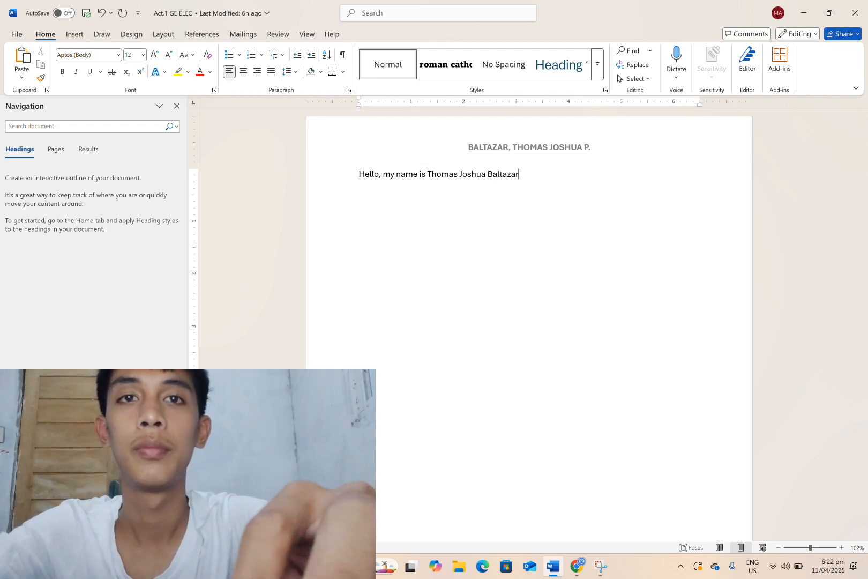
type(". ")
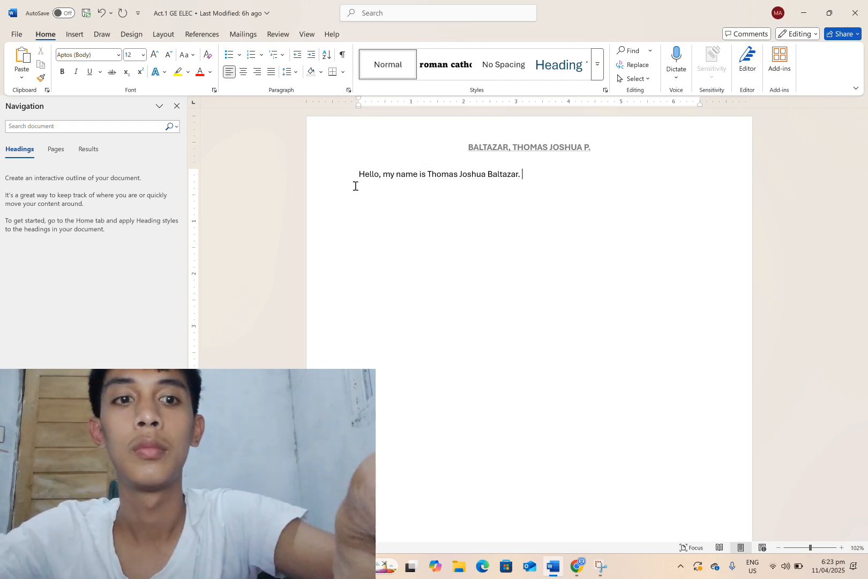
Step: Add the sentence "I’m 21 years old." to the introduction and begin another sentence with "I"
type("I’m")
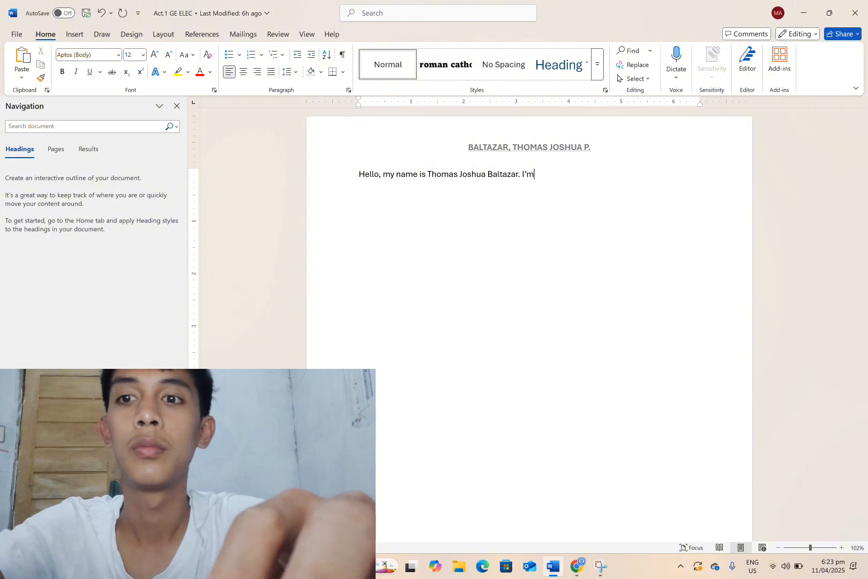
type("'m @1")
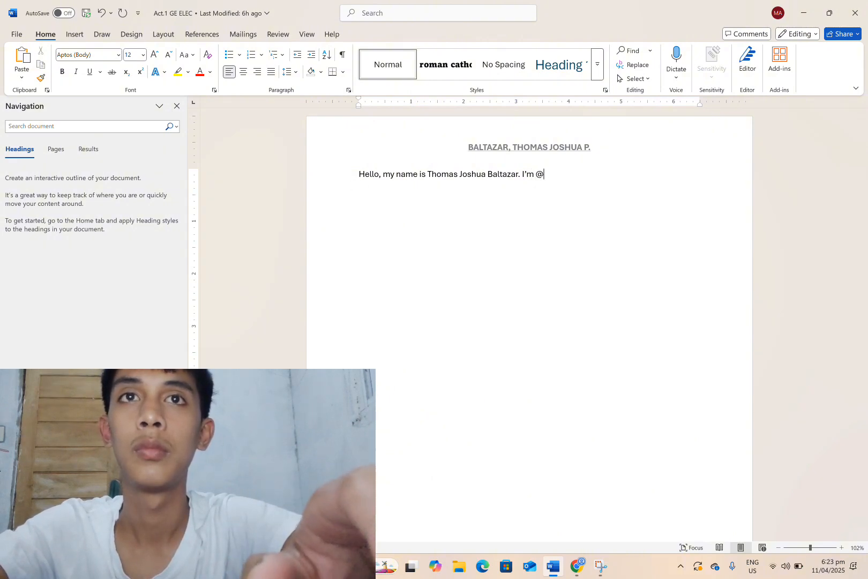
type(" years old. I")
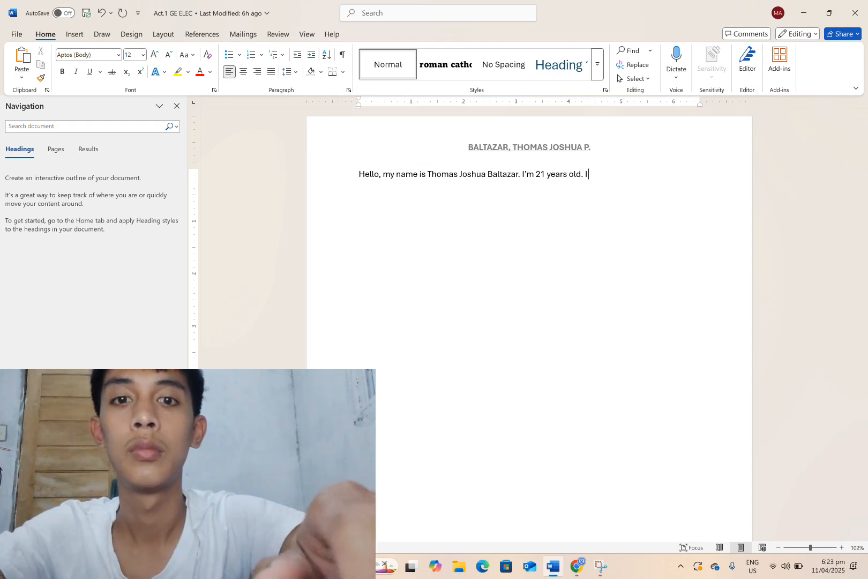
Step: Continue the introduction with "live in" followed by the capitalized home town and province
type("live ")
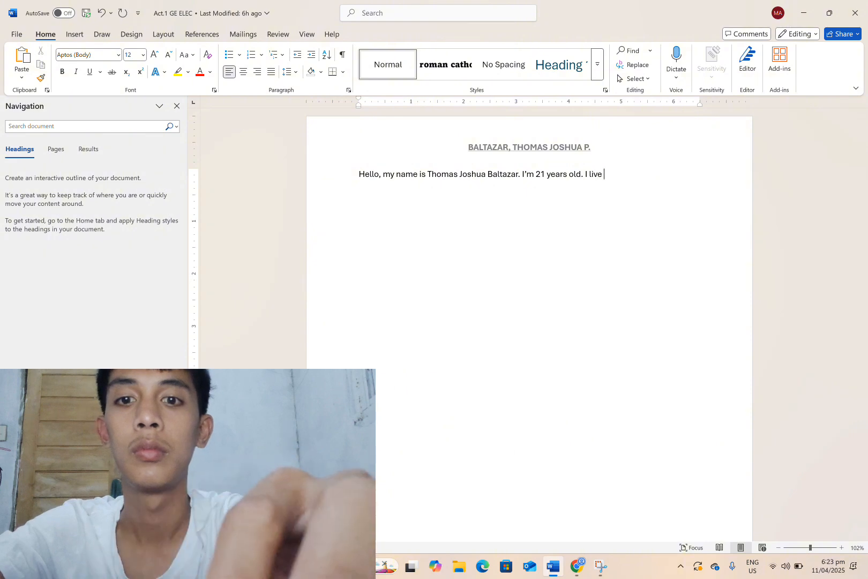
type("in alca")
key("BackSpace")
key("BackSpace")
key("BackSpace")
key("BackSpace")
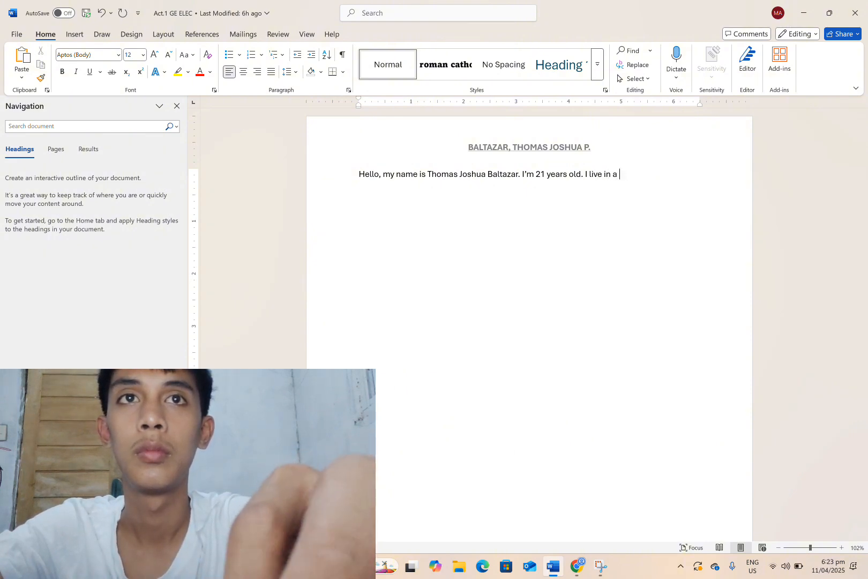
type("Alcala")
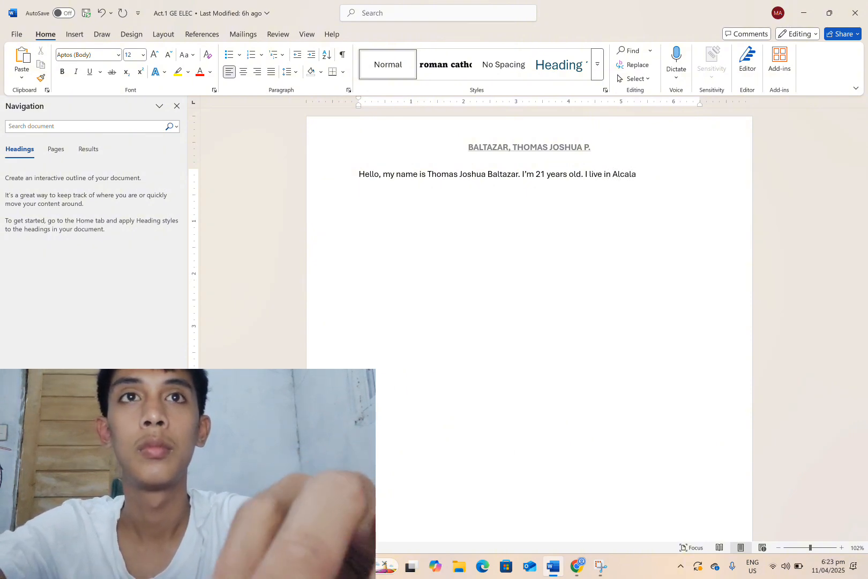
type(", Pang")
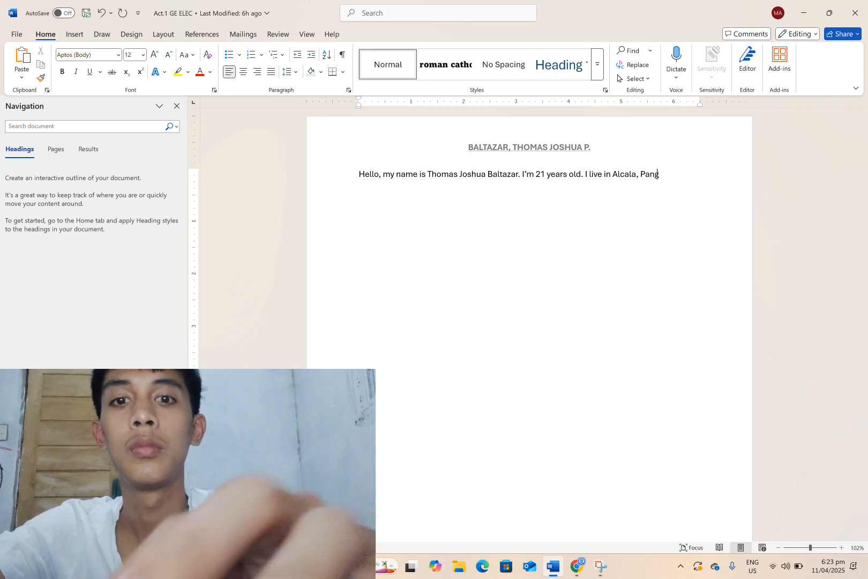
type("asinan")
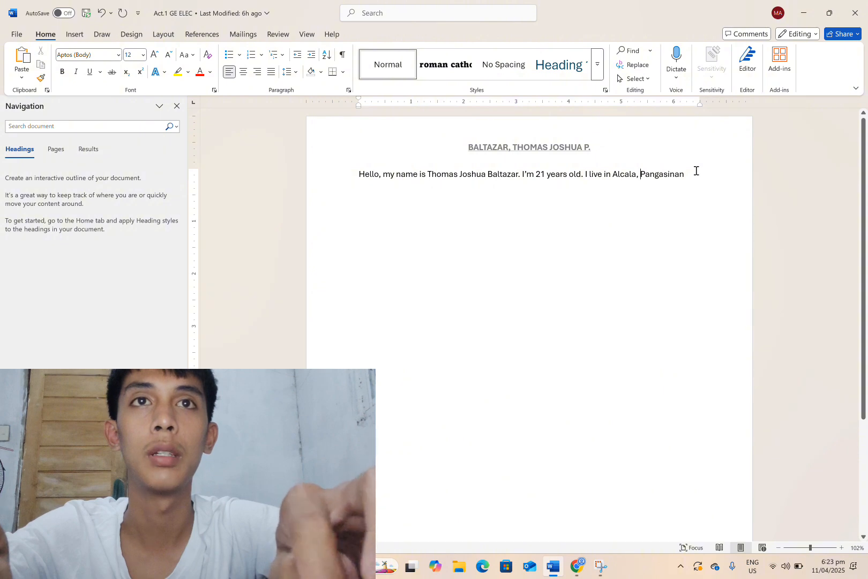
key("Left")
key("Left")
key("Left")
key("Left")
key("Left")
key("Left")
key("Left")
key("Left")
key("Left")
key("Left")
key("Left")
key("Left")
key("Left")
key("Left")
key("Left")
key("Left")
key("Left")
key("Left")
key("Left")
key("Left")
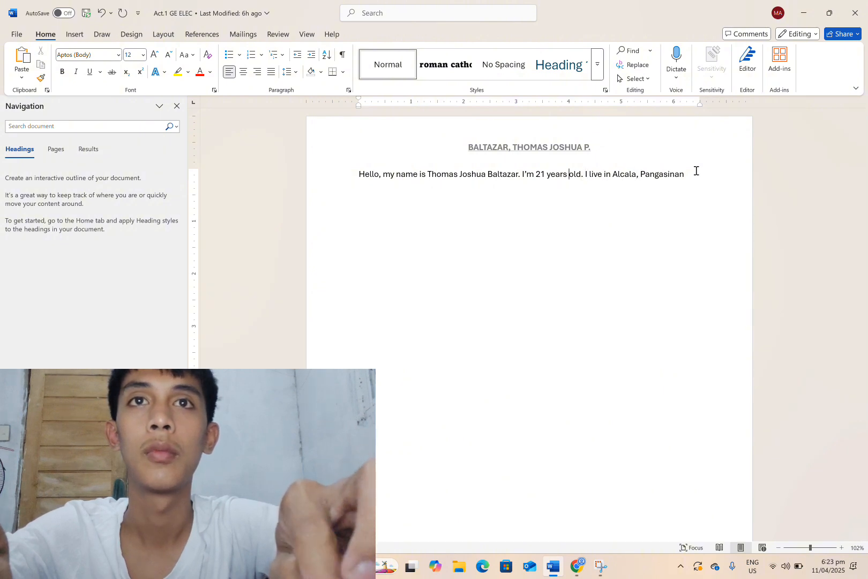
key("Left")
key("Left")
key("Left")
key("Left")
key("Left")
key("Left")
key("Left")
key("Left")
key("Left")
key("Left")
key("Left")
key("Left")
key("Left")
key("Left")
key("Left")
key("Left")
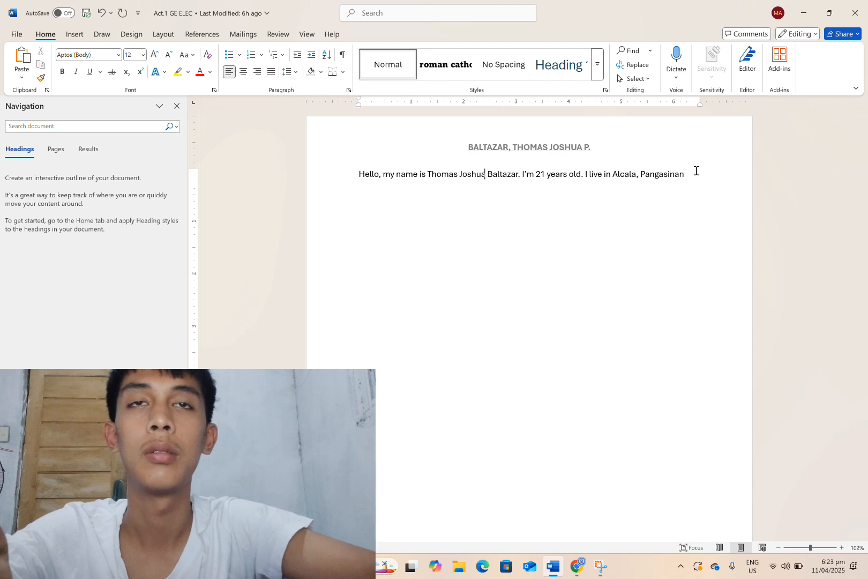
key("Right")
key("Right")
key("Right")
key("Right")
key("Right")
key("Right")
key("Right")
key("Right")
key("Right")
key("Right")
key("Right")
key("Right")
key("Right")
key("Right")
key("Right")
key("Right")
key("Right")
key("Right")
key("Right")
key("Right")
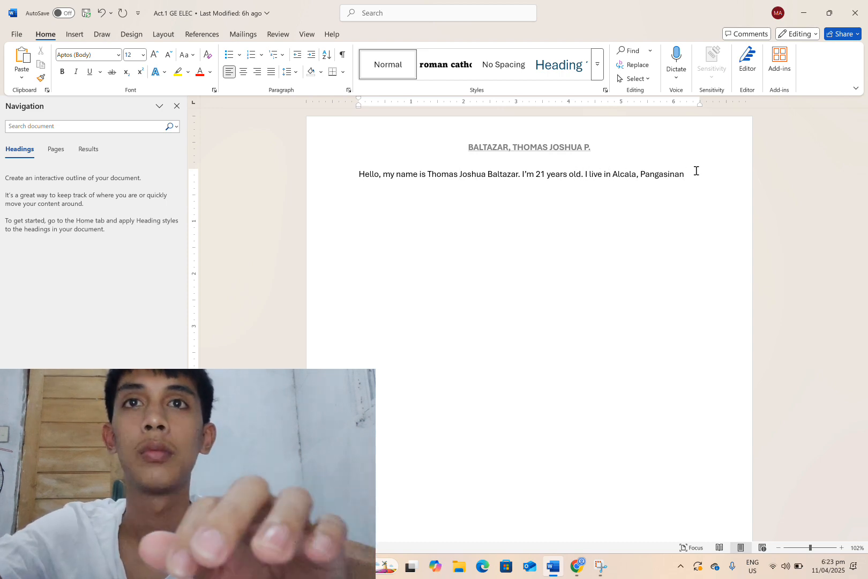
Step: Review the skills or hobbies list requirement in the assignment PDF and end the introduction with a period and a new line
key("alt+Tab")
key("alt+Tab")
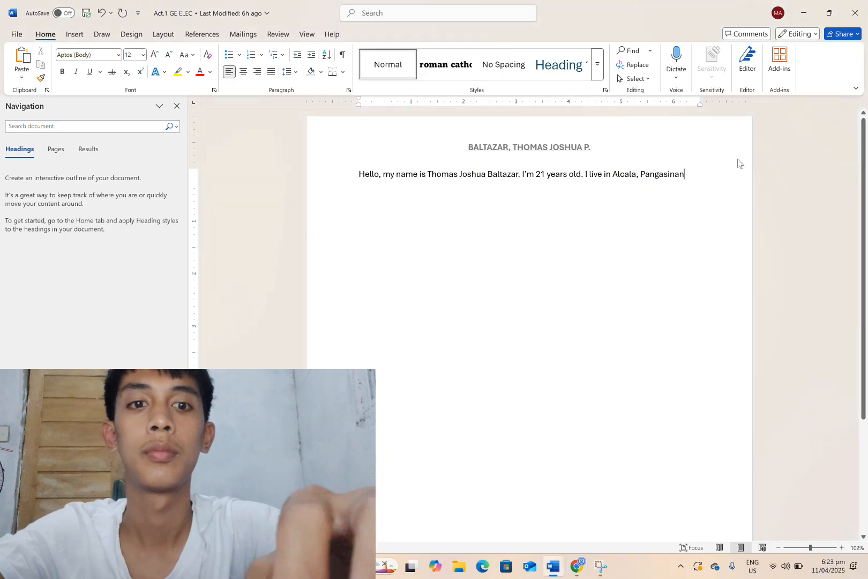
key("alt+Tab")
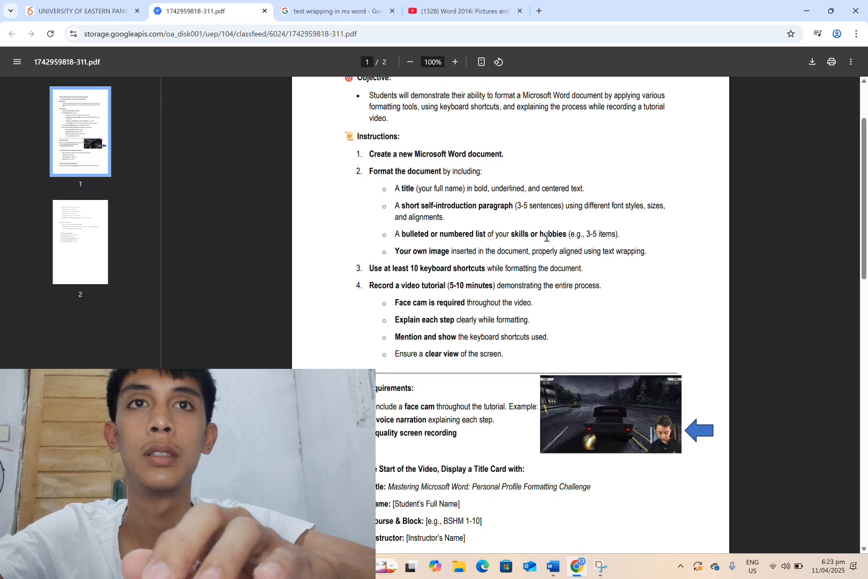
key("alt+Tab")
key("alt+Tab")
key("alt+Tab")
key("alt+Tab")
key("alt+Tab")
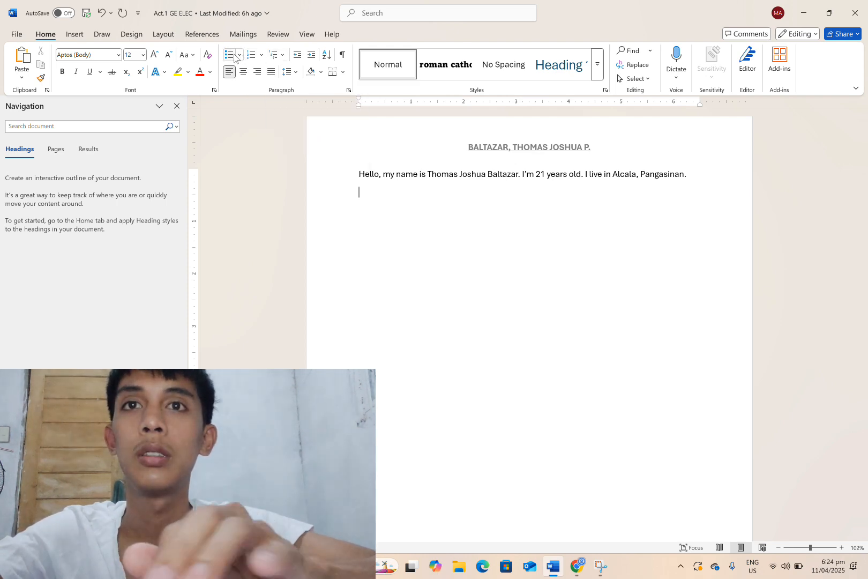
key("alt+Tab")
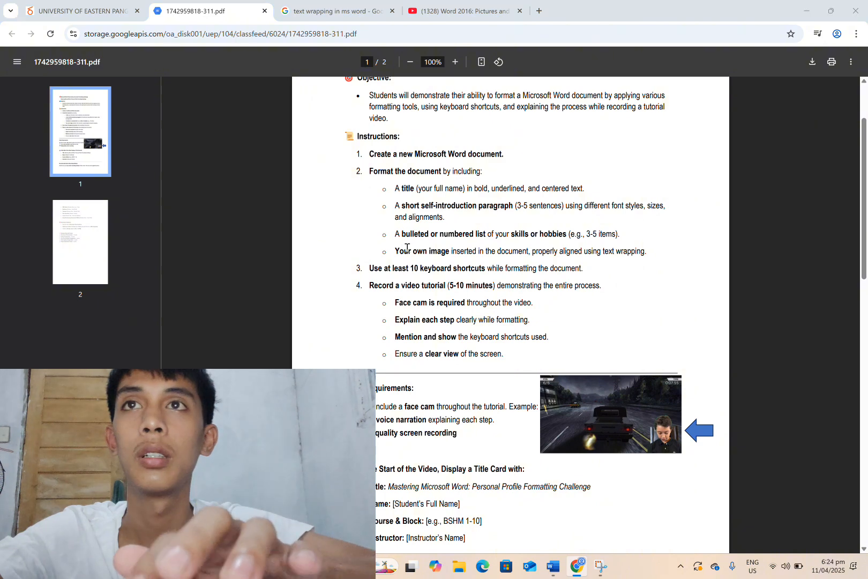
key("alt+Tab")
Step: Create a bulleted list below the introduction with Cycling, Playing video games and Cooking, leaving an empty fourth bullet
left_click(229, 55)
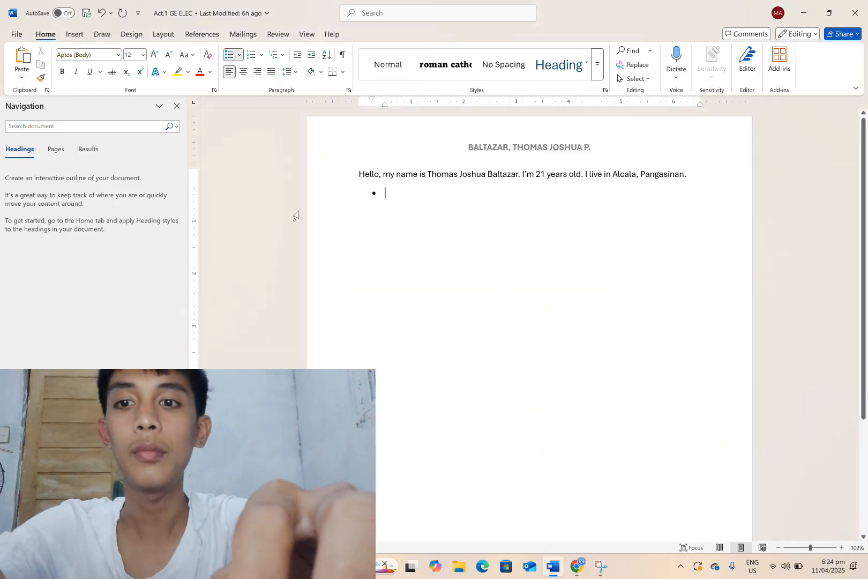
type("C")
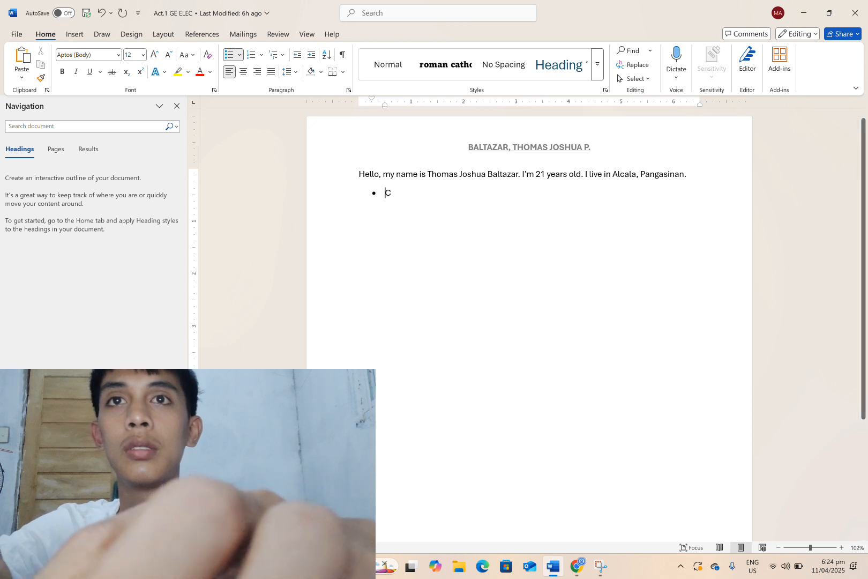
type("ycling")
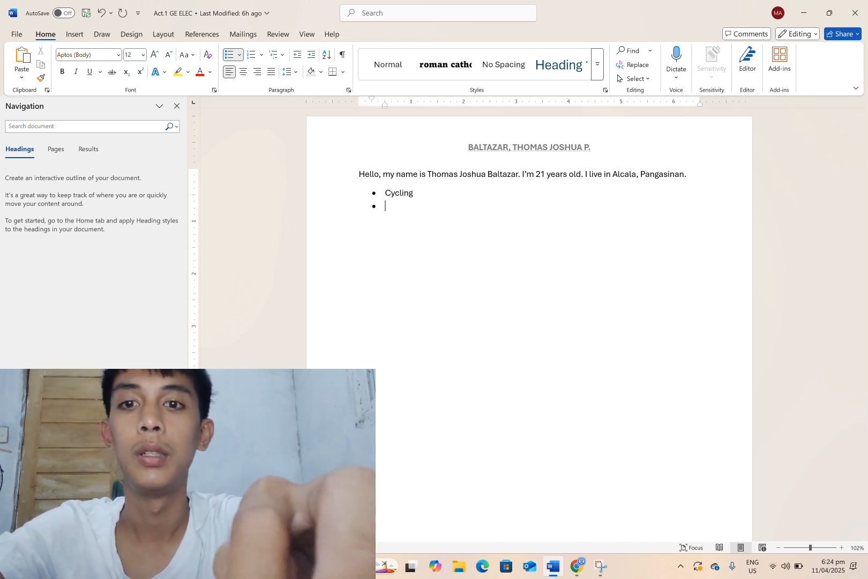
type("v")
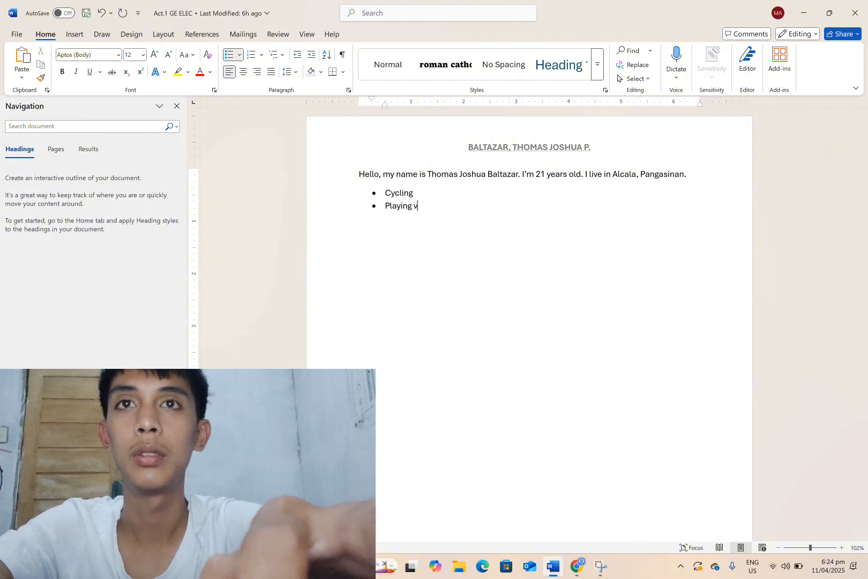
type("ideo games")
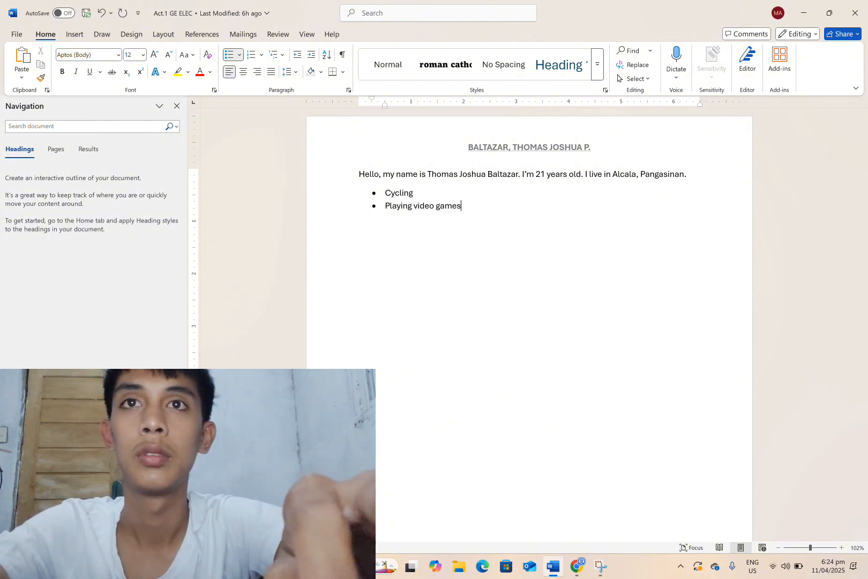
key("Return")
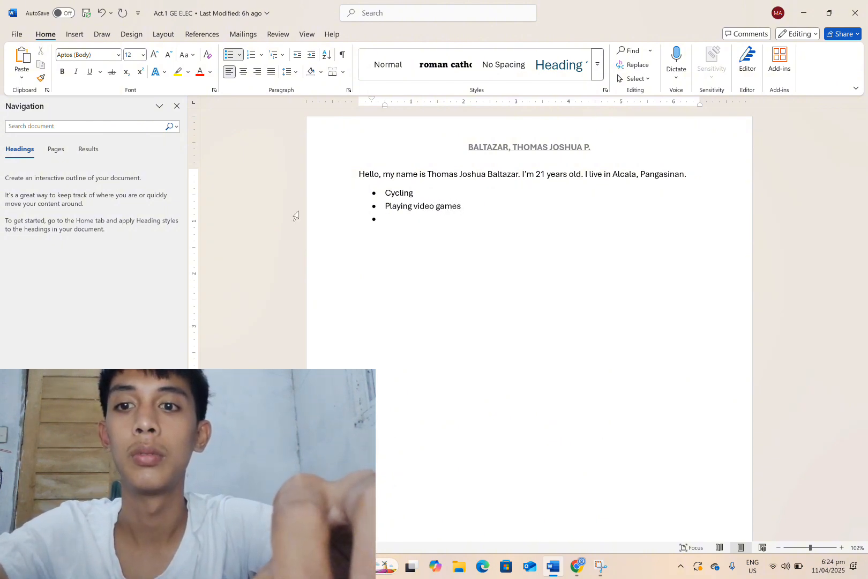
type("Cooking")
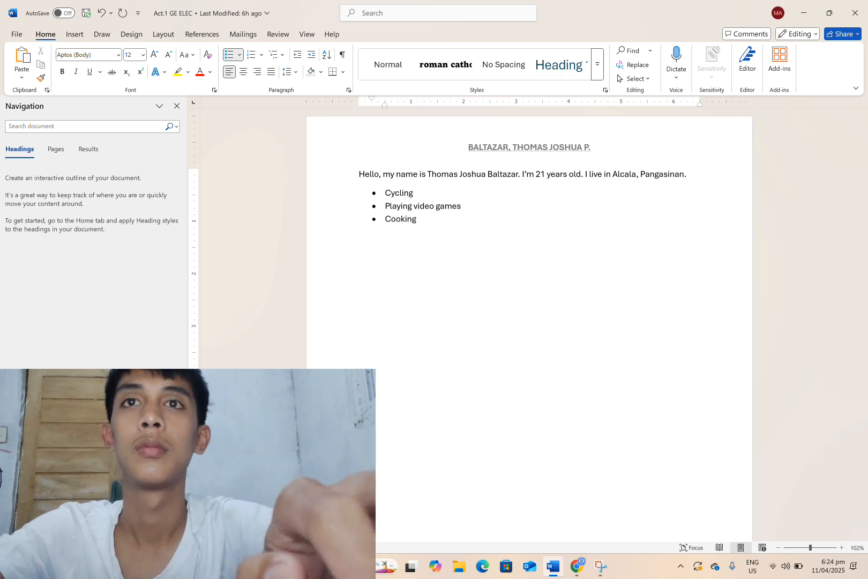
key("Return")
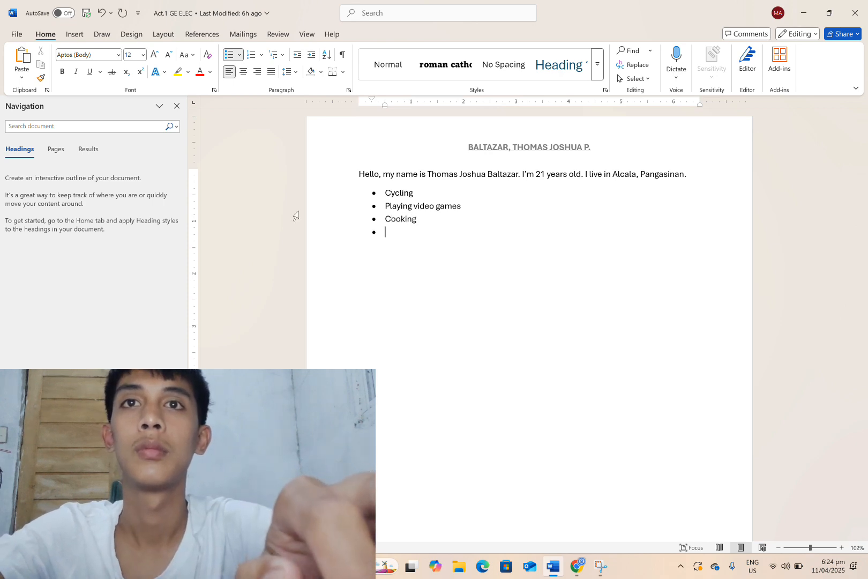
Step: Try centre and right alignment on the introduction paragraph and restore its left alignment
key("alt")
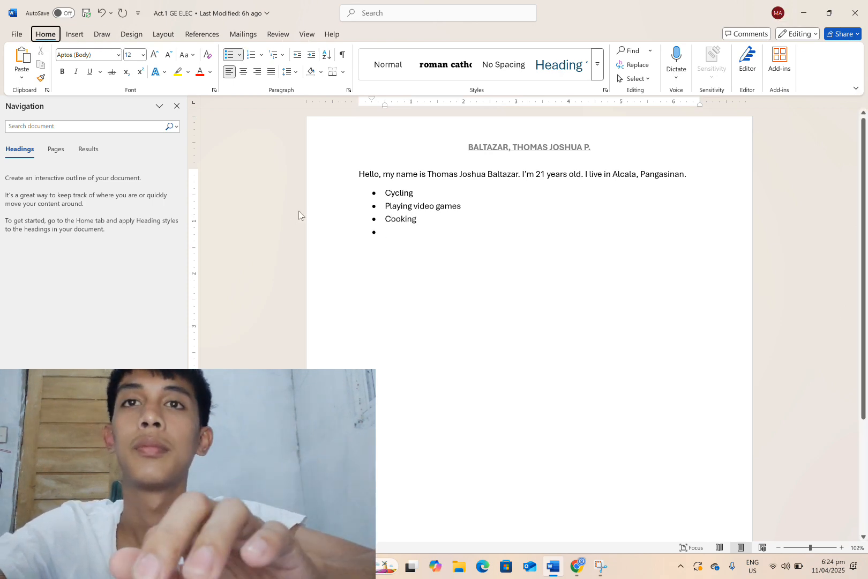
key("alt+Tab")
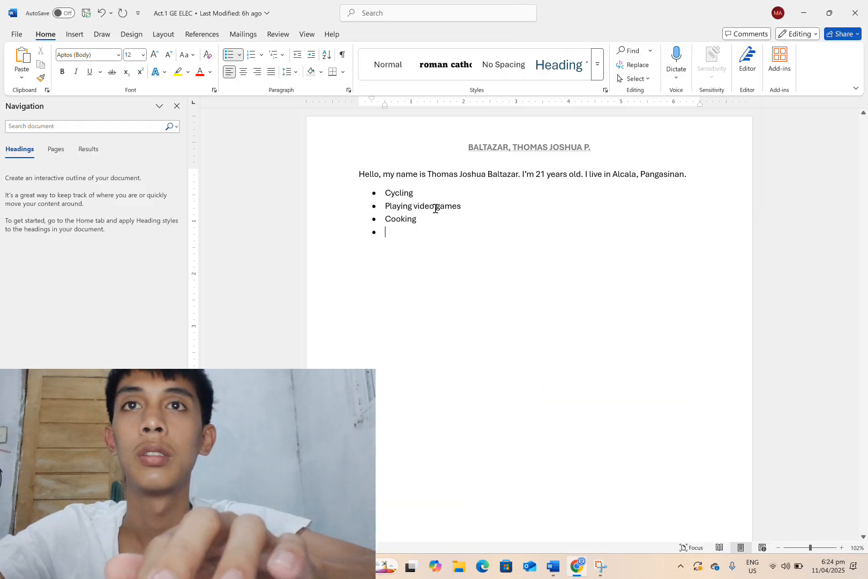
key("alt+Tab")
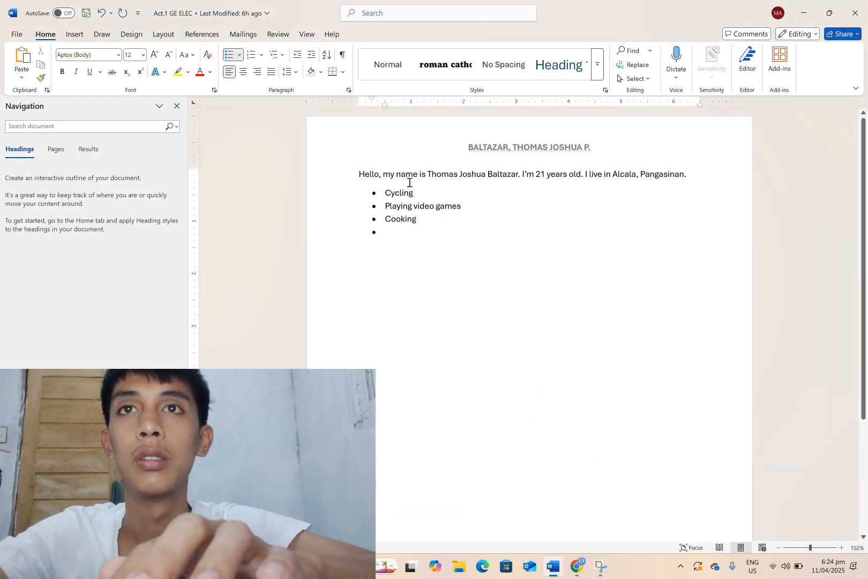
left_click(360, 175)
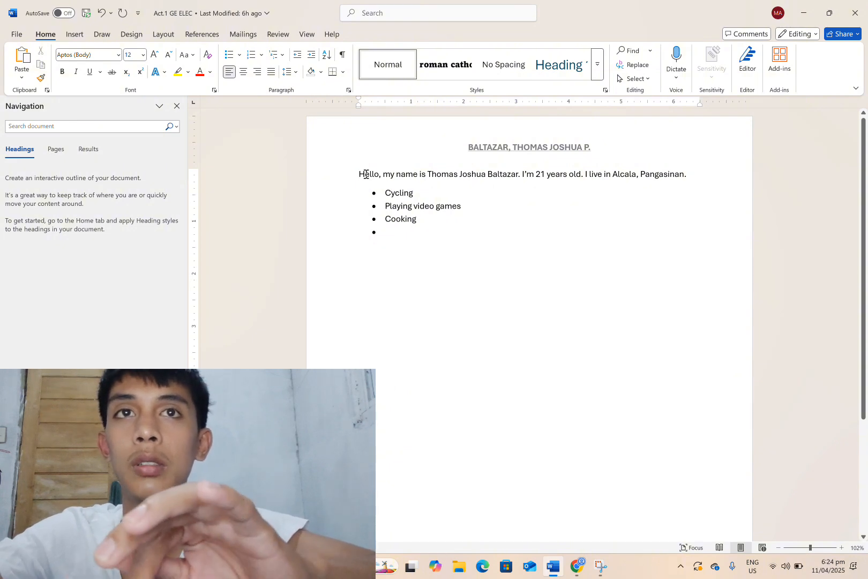
left_click_drag(366, 174, 709, 172)
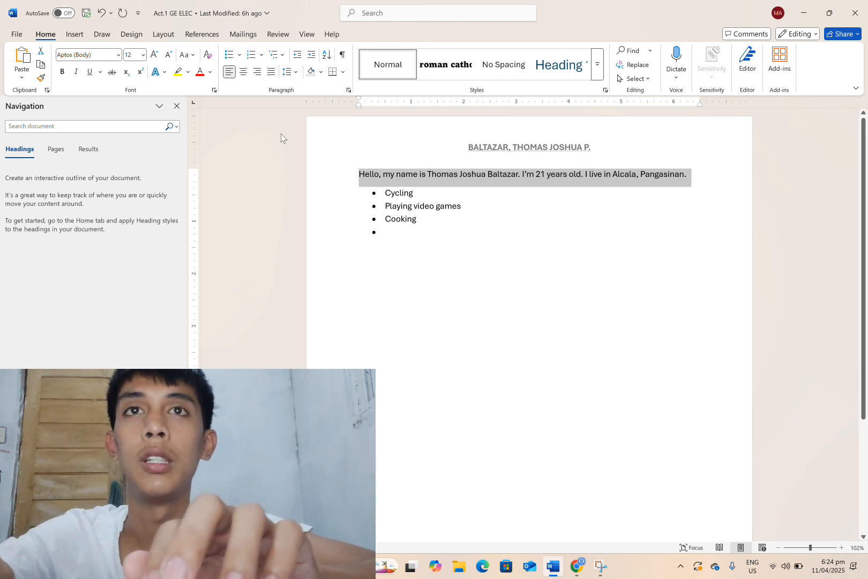
key("ctrl+e")
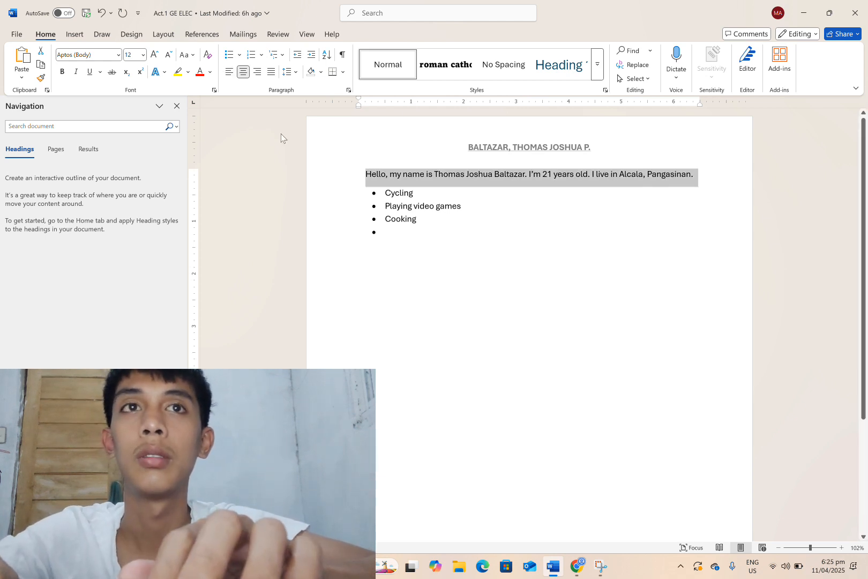
key("ctrl+r")
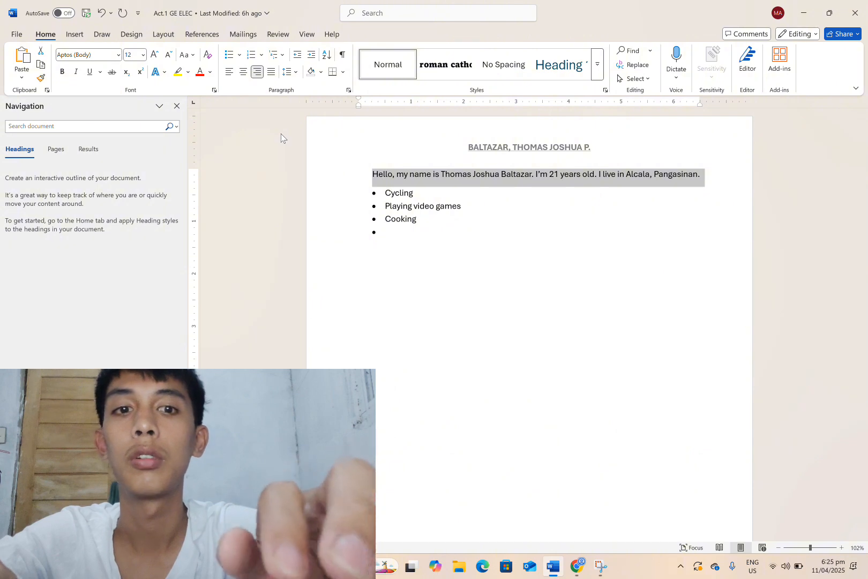
key("ctrl+l")
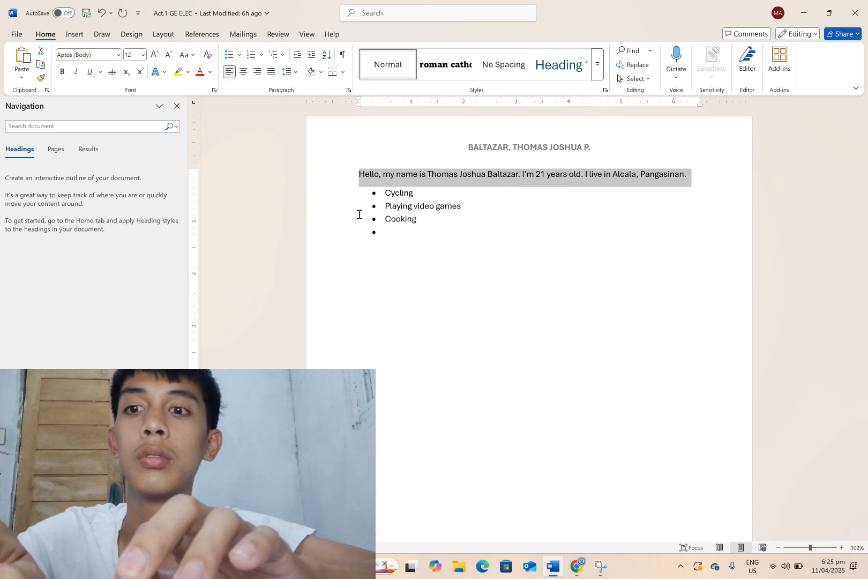
Step: Create a style named "century gothic" from the introduction paragraph and close Apply Styles
key("ctrl+shift+s")
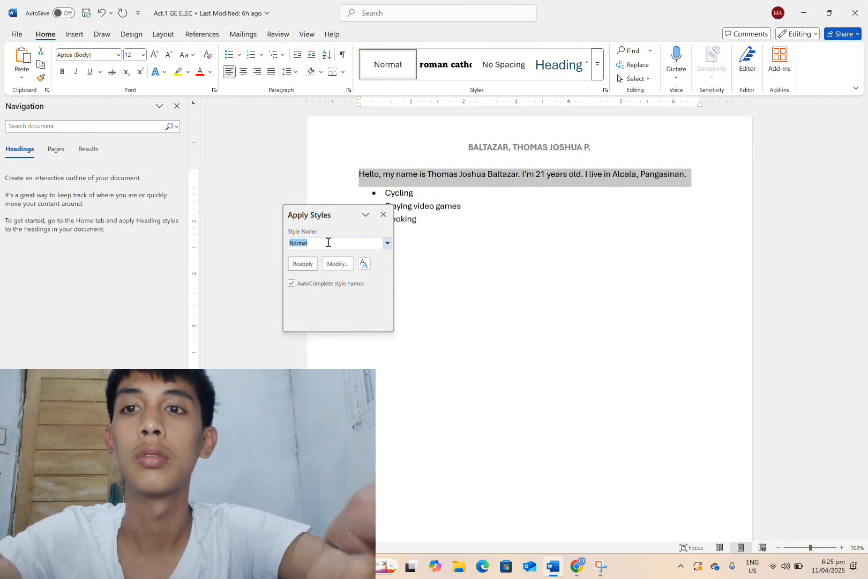
type("ce")
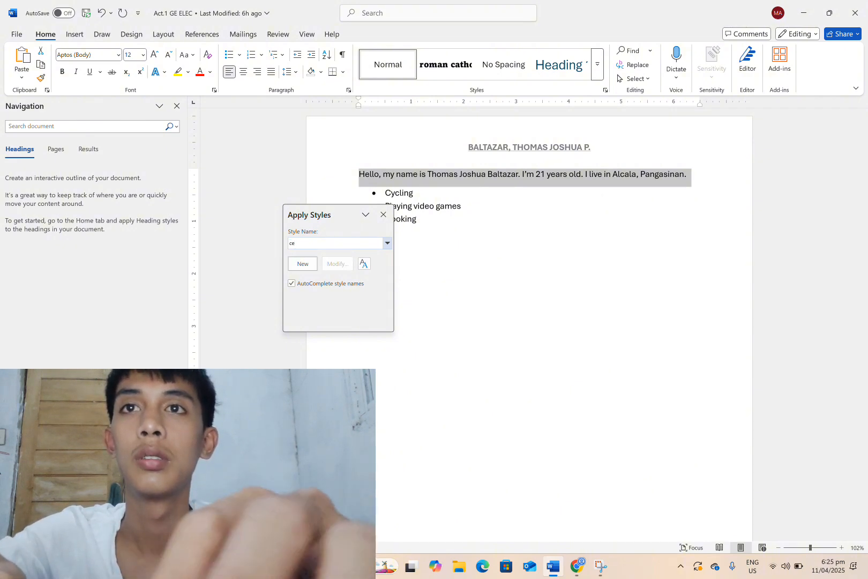
type("ntur")
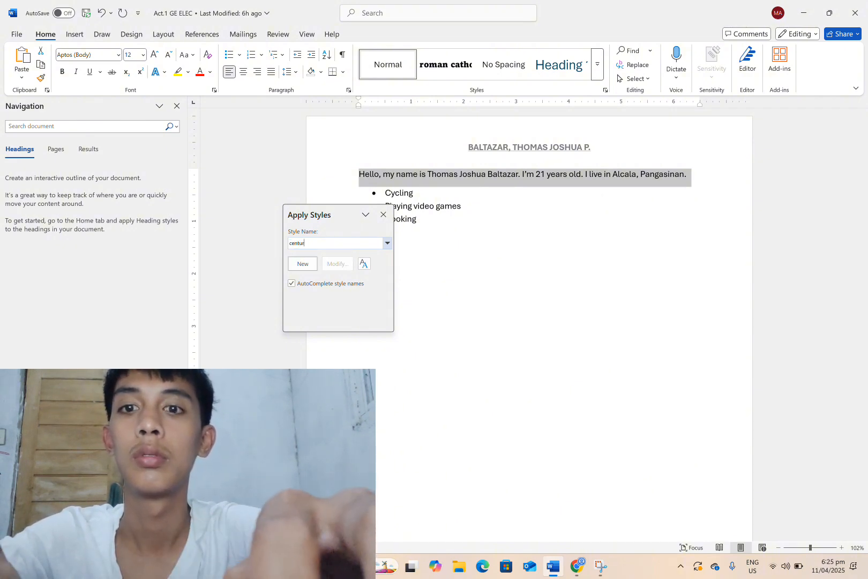
type("y got")
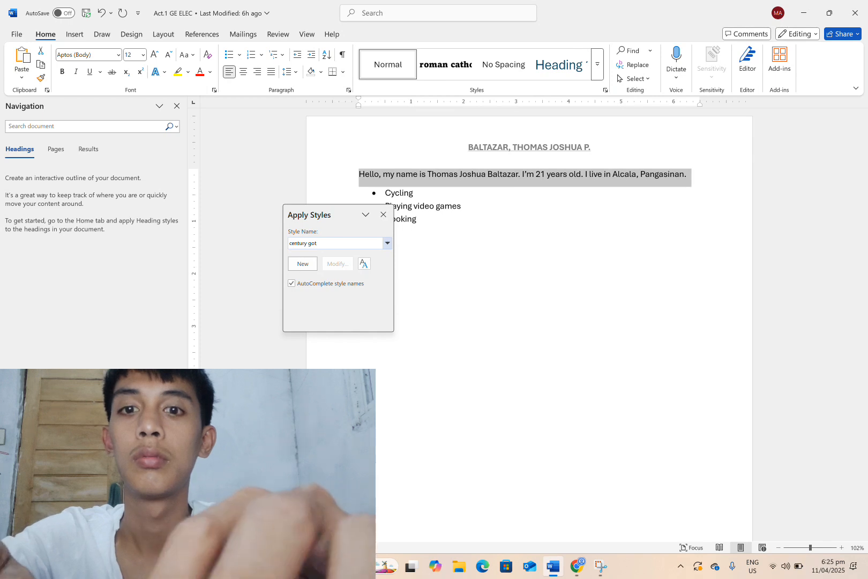
type("hic")
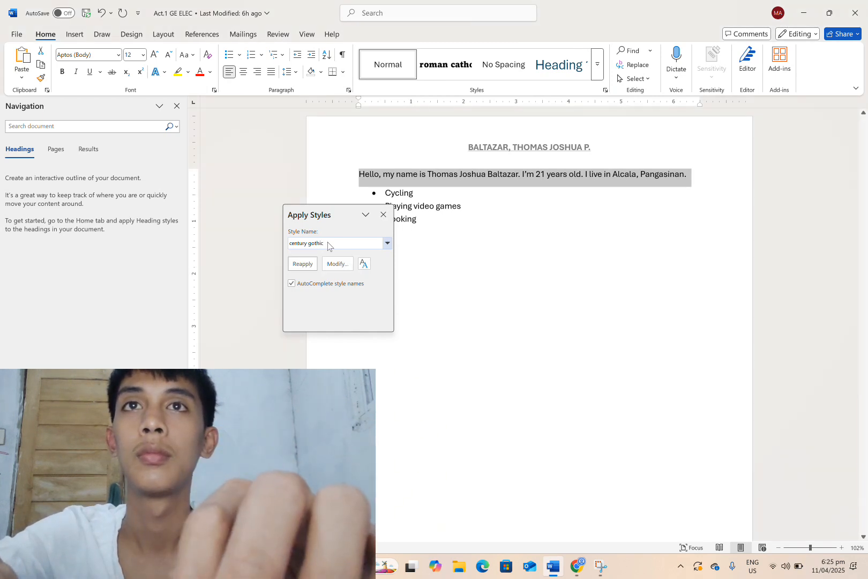
key("Return")
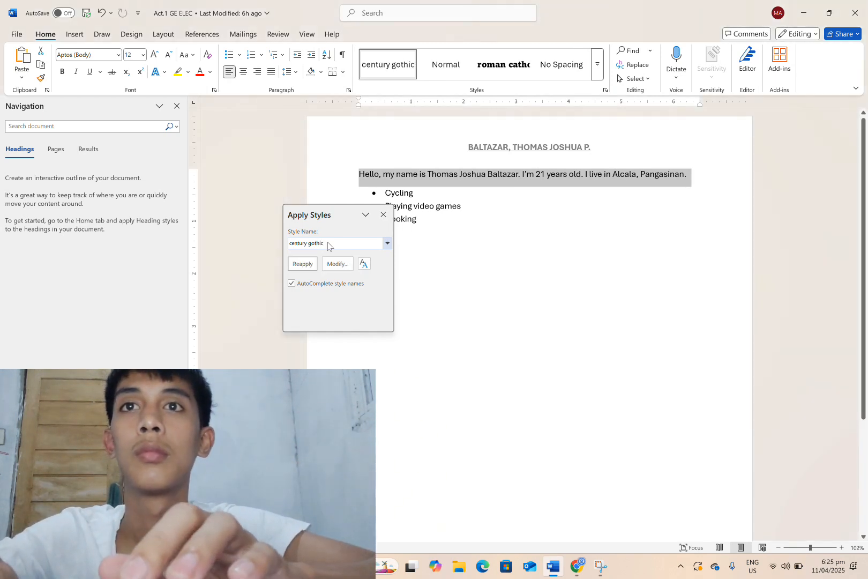
left_click(421, 244)
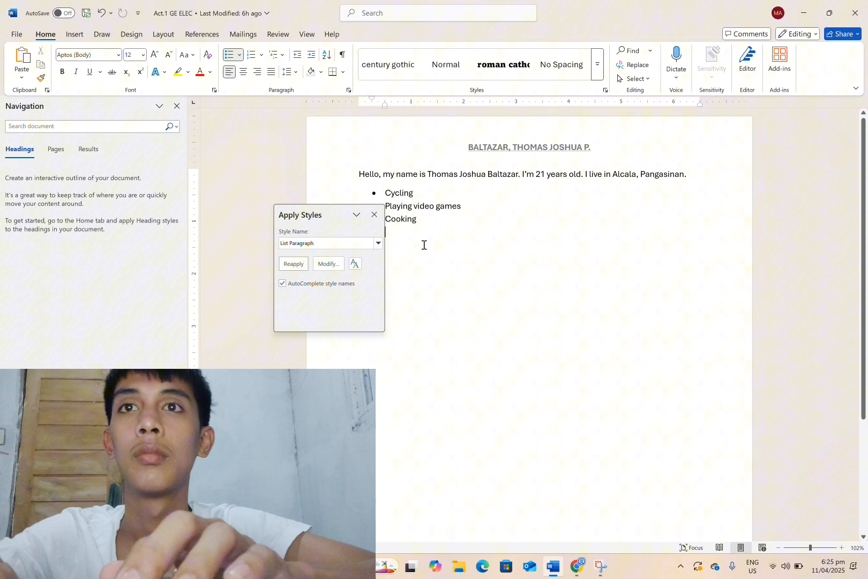
key("Return")
left_click(378, 213)
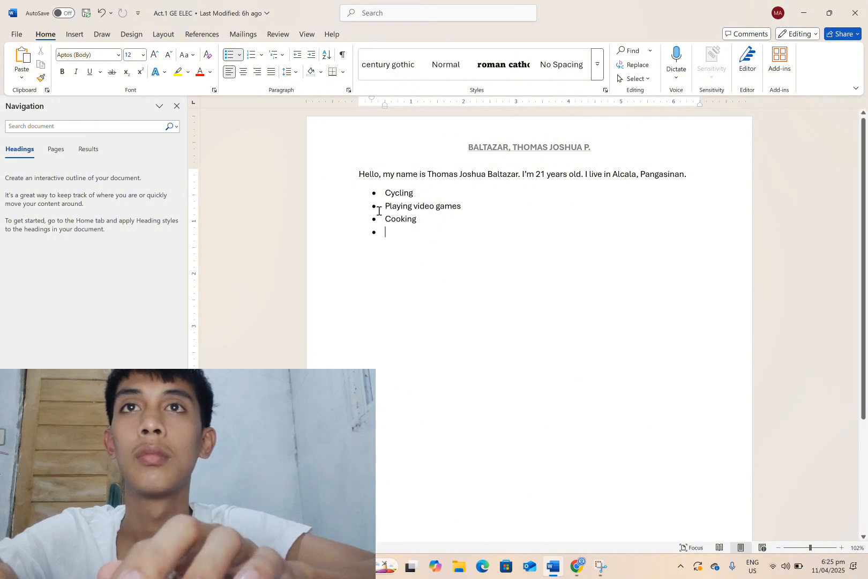
Step: Format the introduction text, except its final period, as italic with font size 20
left_click(361, 176)
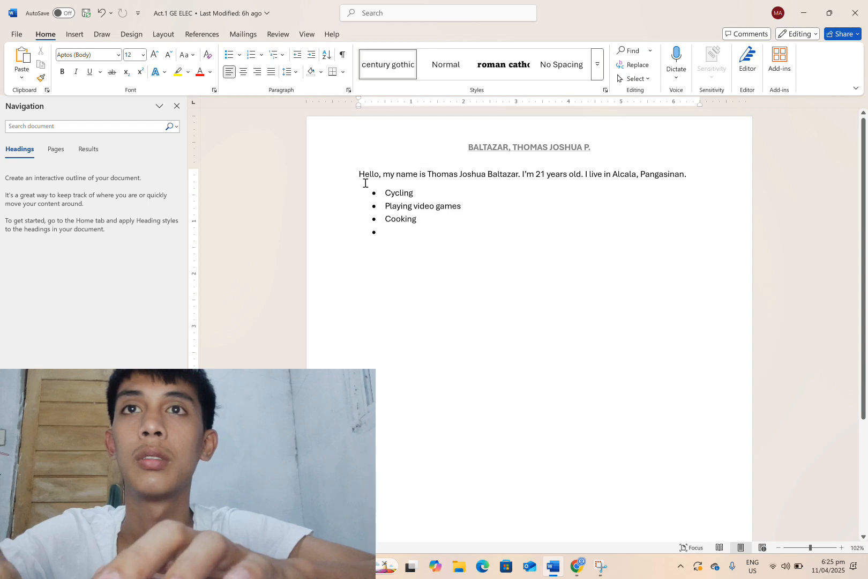
left_click_drag(359, 176, 665, 168)
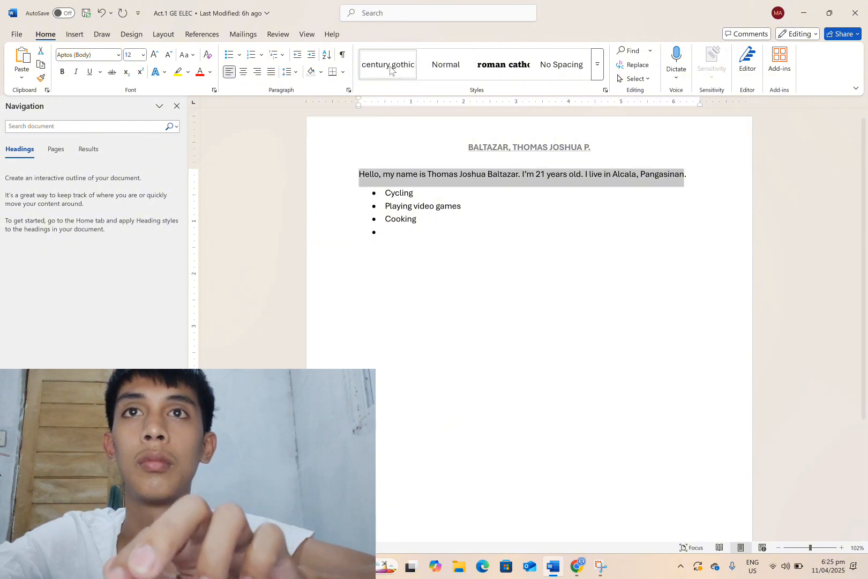
left_click(367, 197)
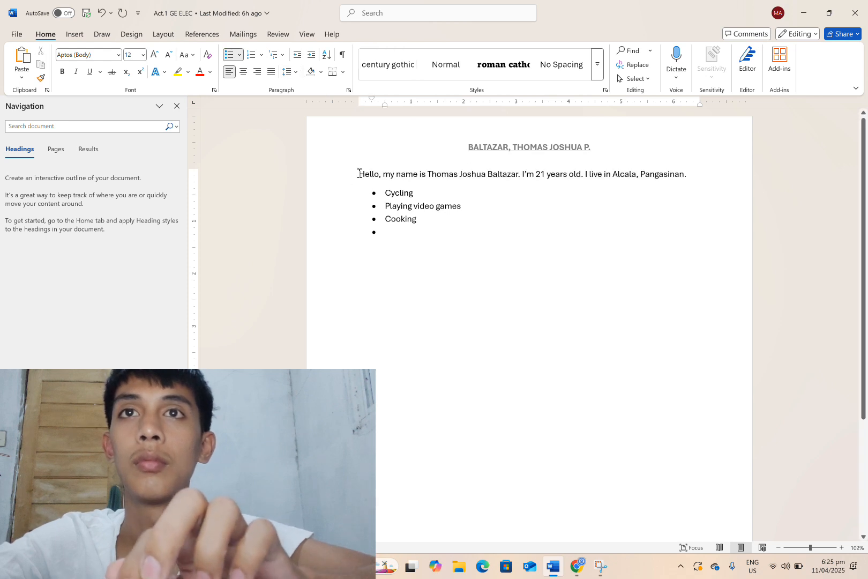
left_click(360, 174)
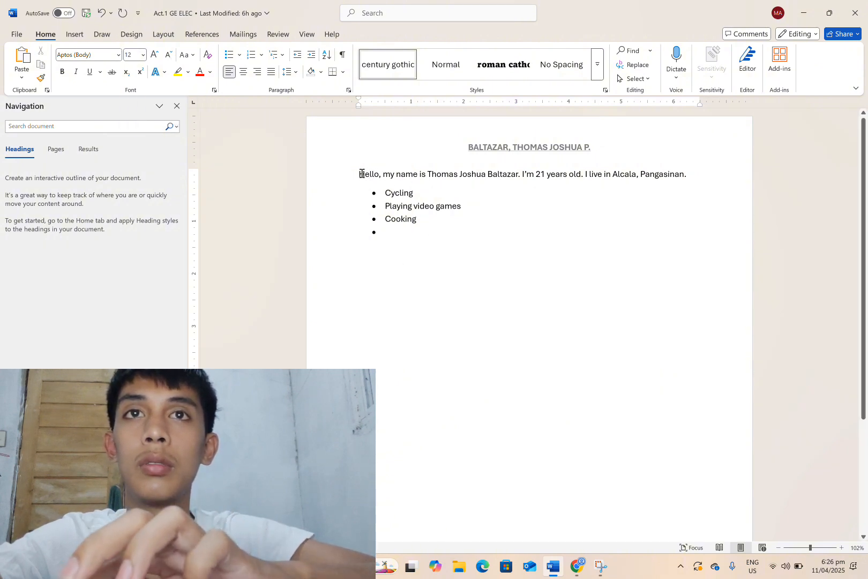
left_click_drag(359, 174, 661, 158)
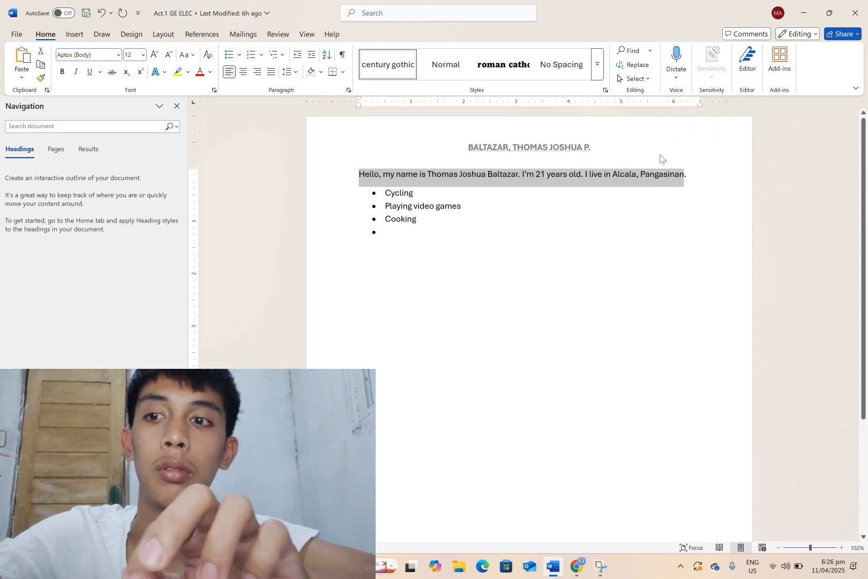
key("ctrl+d")
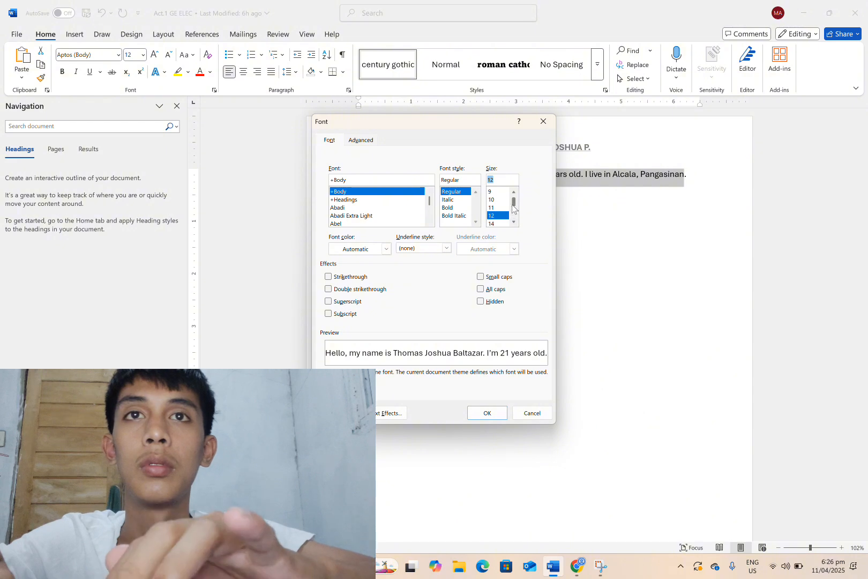
scroll(512, 204, "down", 2)
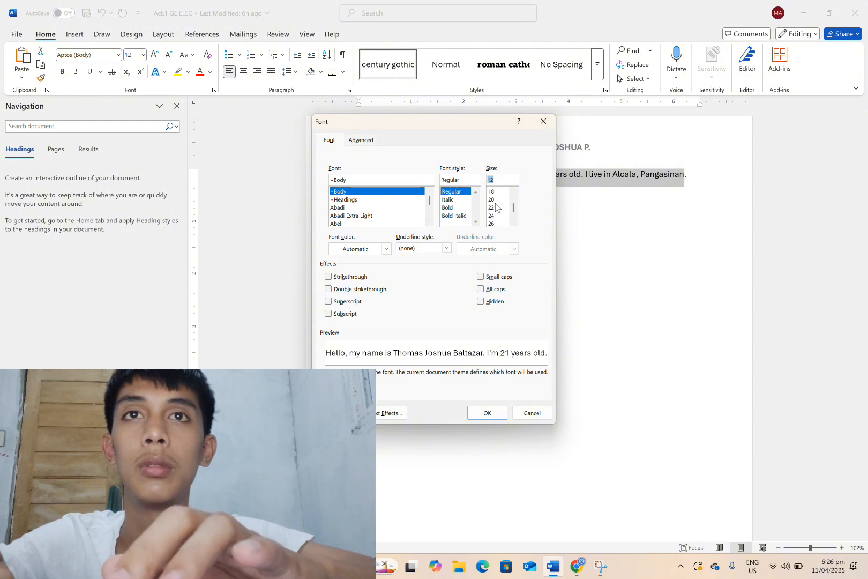
left_click(492, 200)
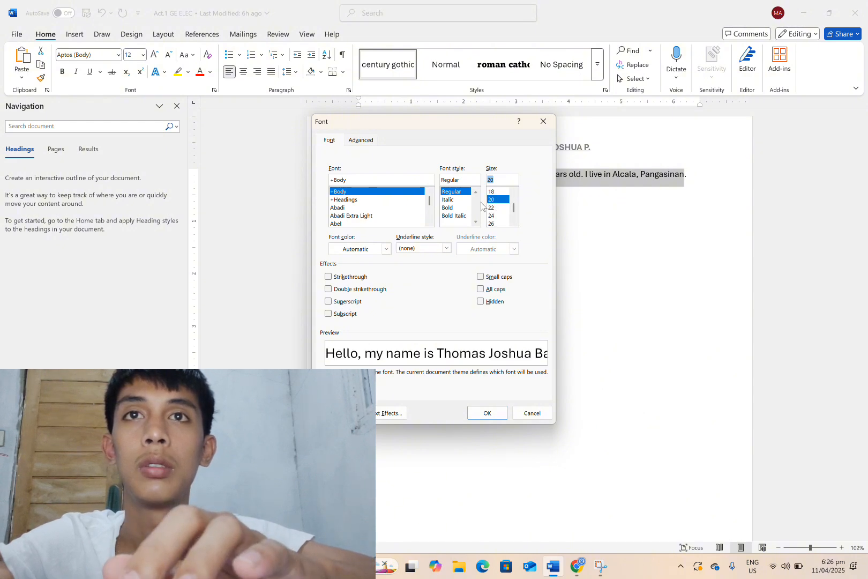
left_click(450, 200)
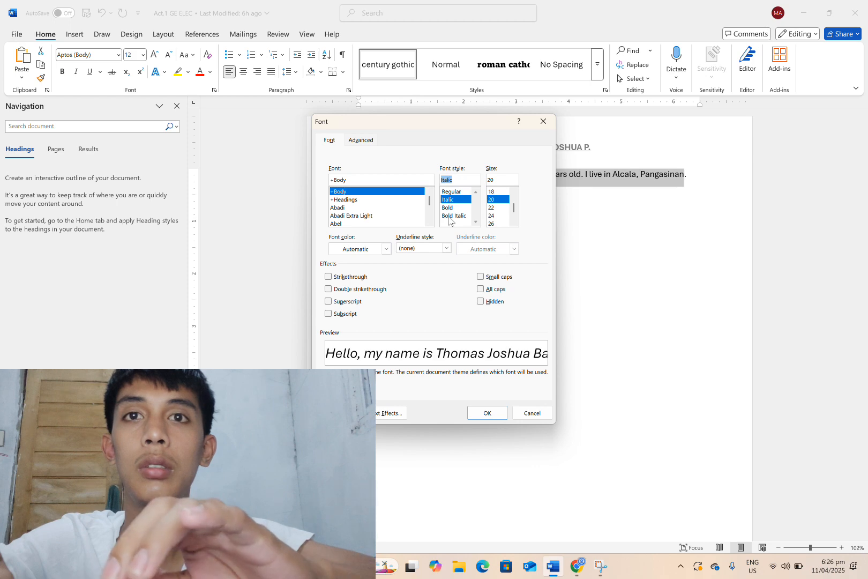
left_click(483, 417)
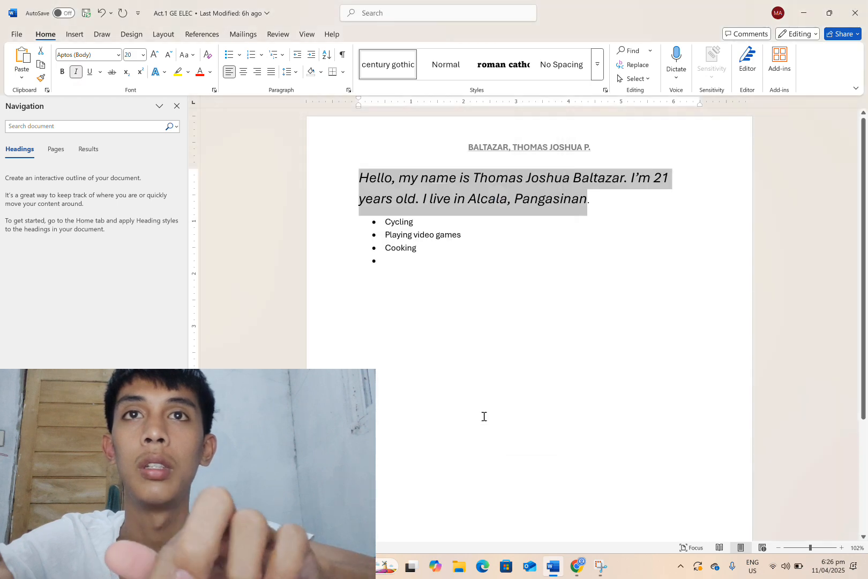
left_click(591, 192)
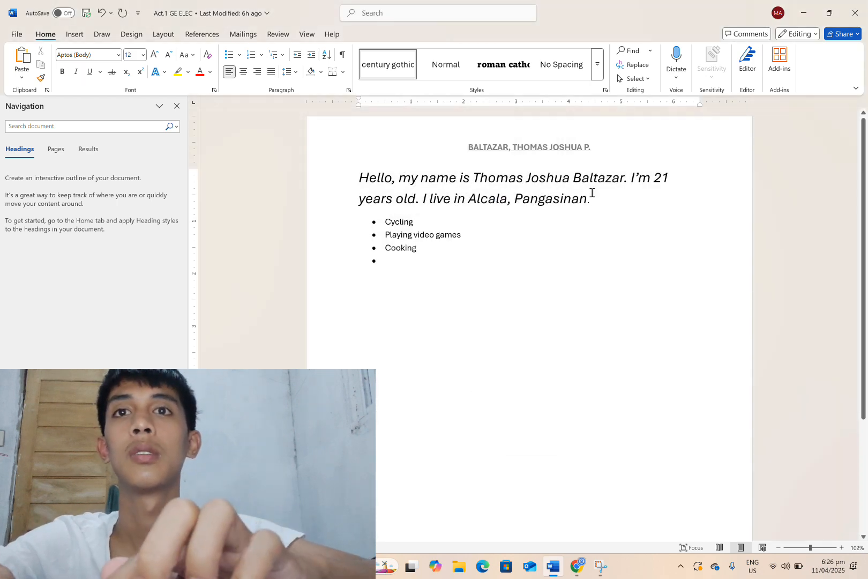
Step: Remove the empty fourth bullet so a plain blank line follows Cooking
left_click(396, 262)
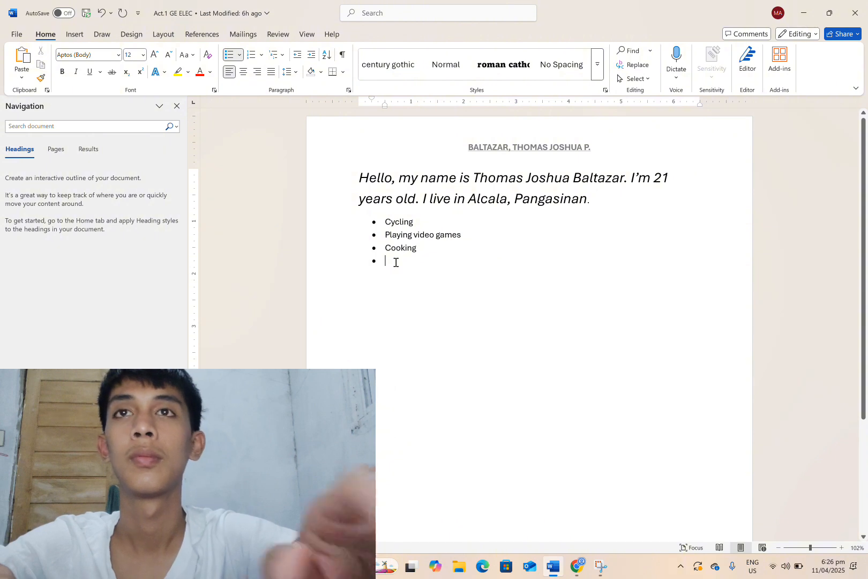
key("BackSpace")
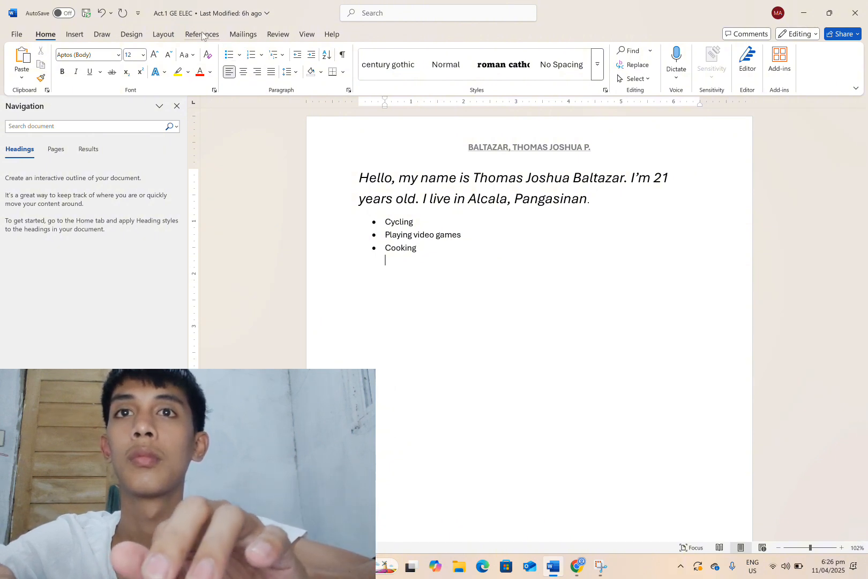
type("\\")
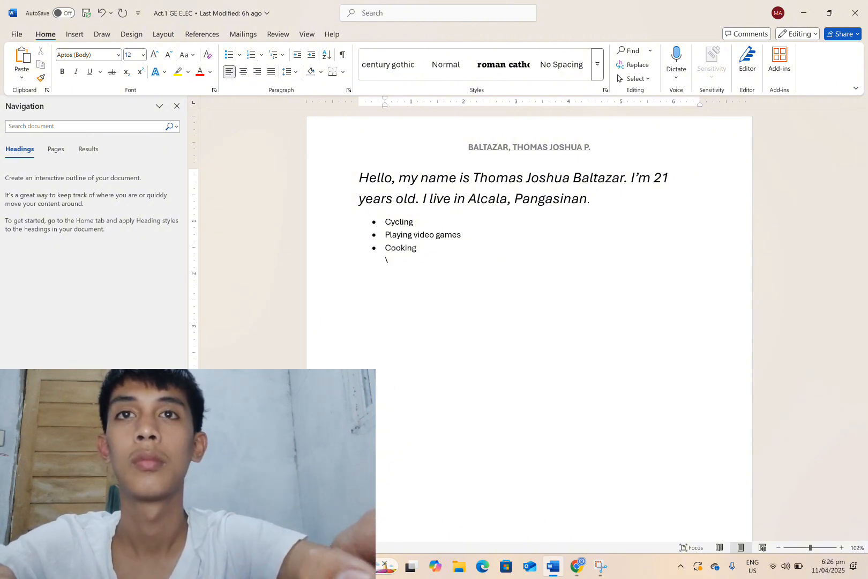
key("BackSpace")
key("BackSpace")
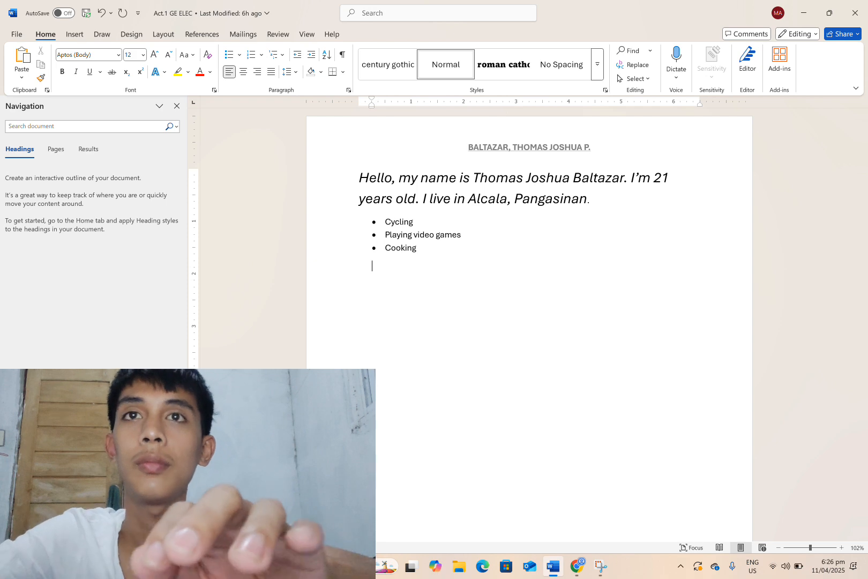
Step: Check the assignment's image requirement and insert the picture "activity pic" from the Downloads folder on the blank line below Cooking
key("alt+Tab")
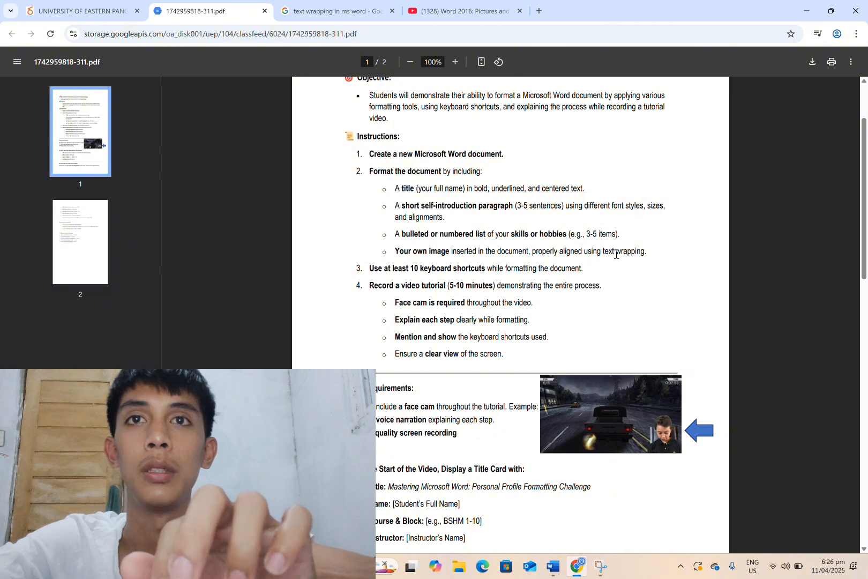
key("alt+Tab")
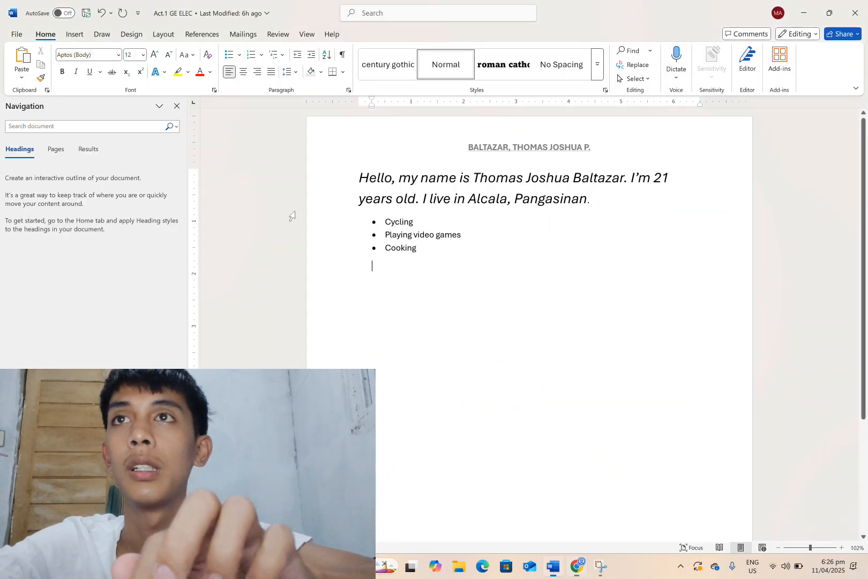
left_click(75, 35)
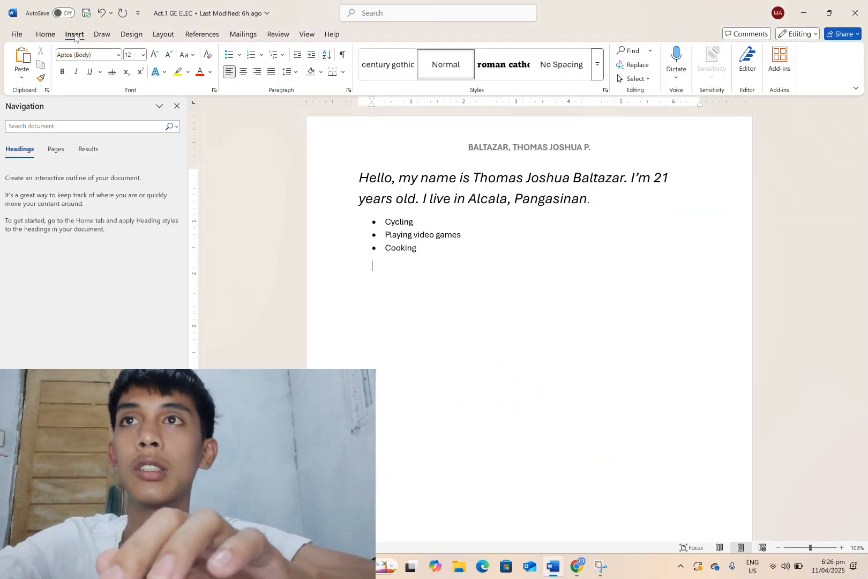
left_click(133, 62)
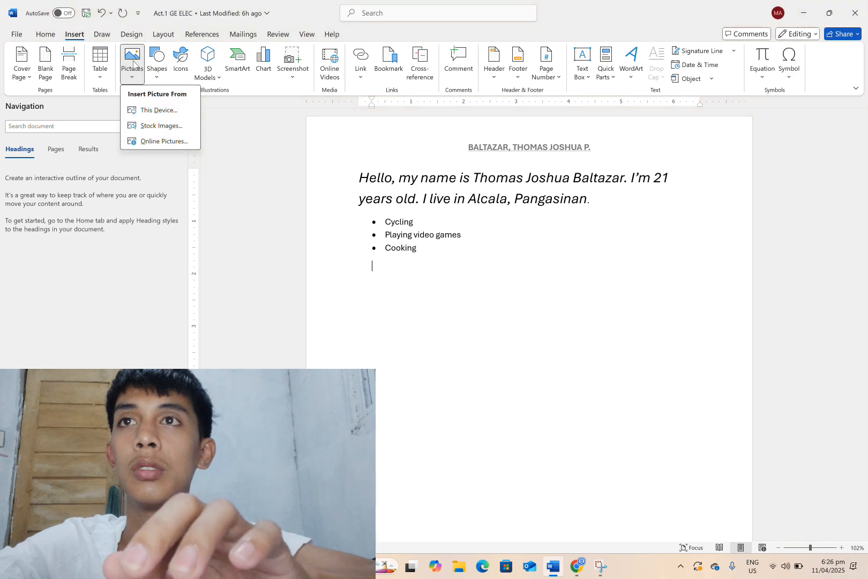
left_click(153, 110)
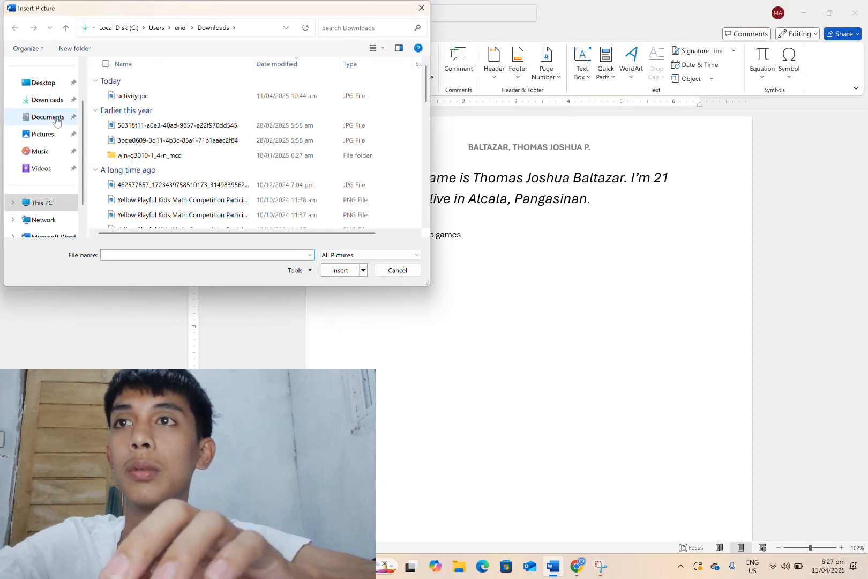
left_click(48, 100)
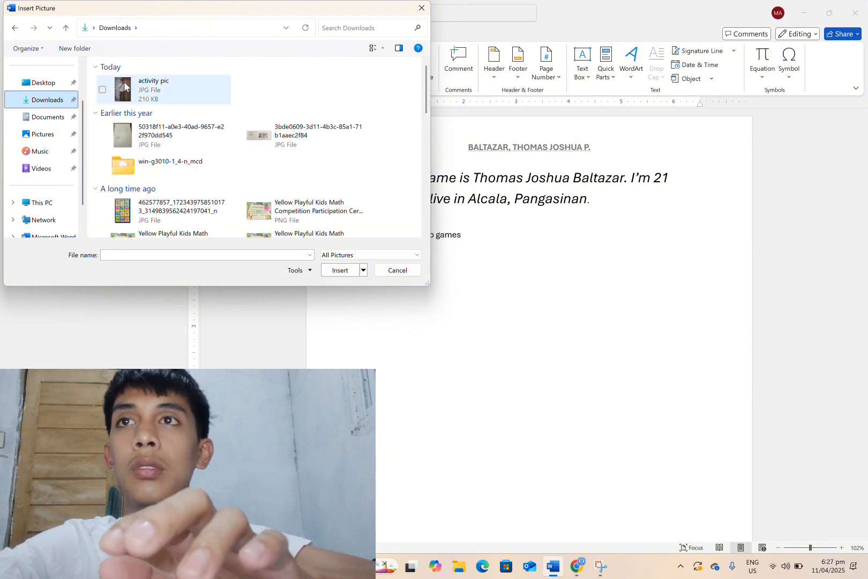
double_click(122, 78)
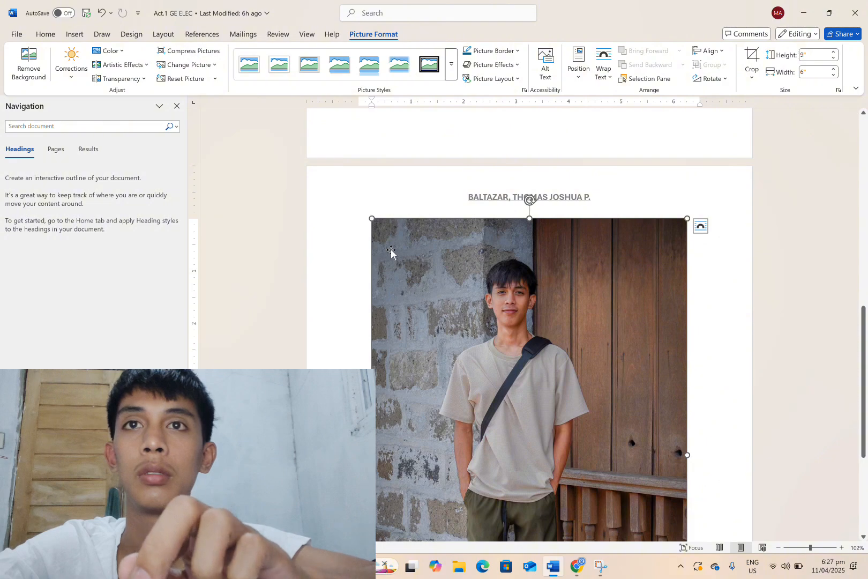
Step: Shrink the inserted photo proportionally to about 5.66" high by 3.77" wide so it fits under the hobbies list
left_click_drag(372, 218, 538, 398)
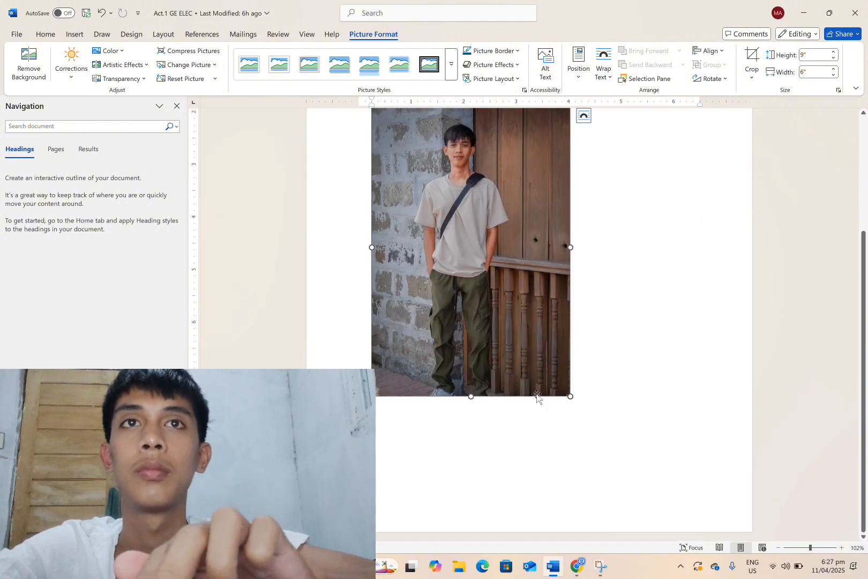
scroll(631, 167, "up", 2)
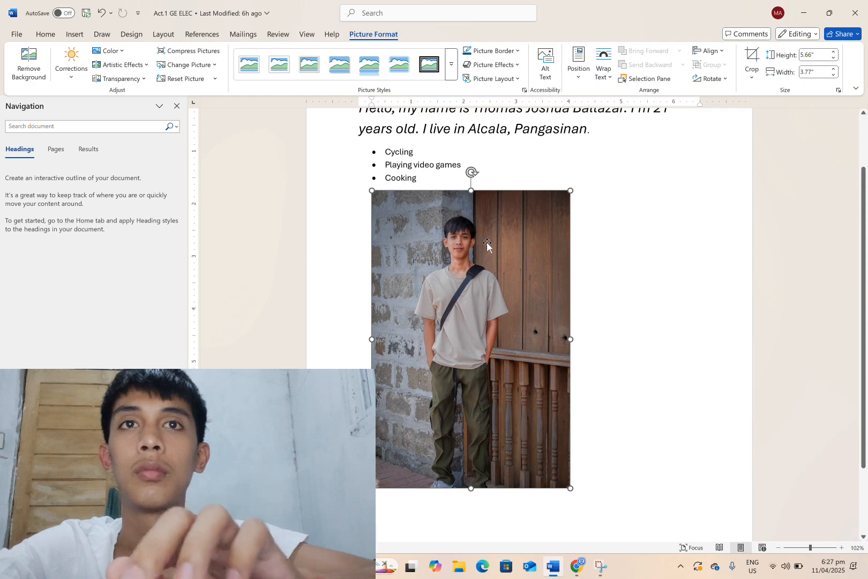
left_click(696, 211)
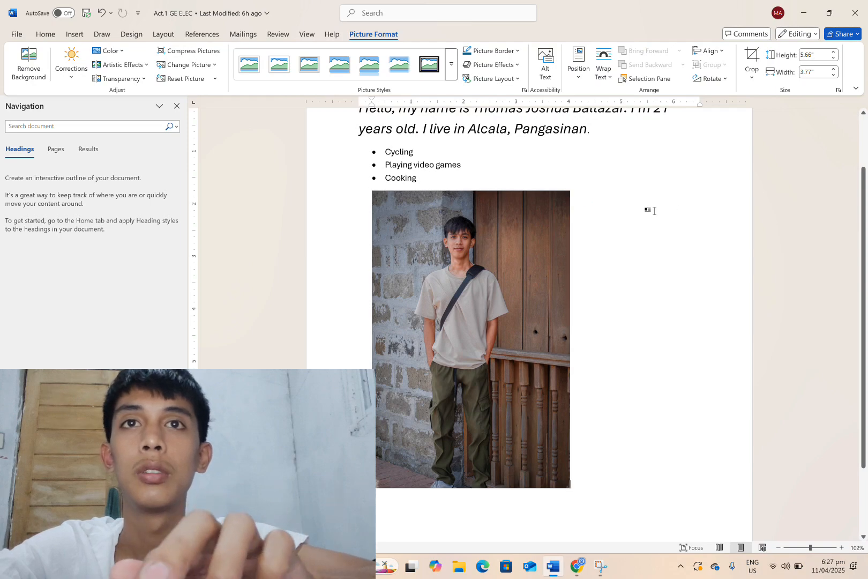
Step: Set the photo's text wrapping to In Front of Text and close the layout options
left_click(520, 205)
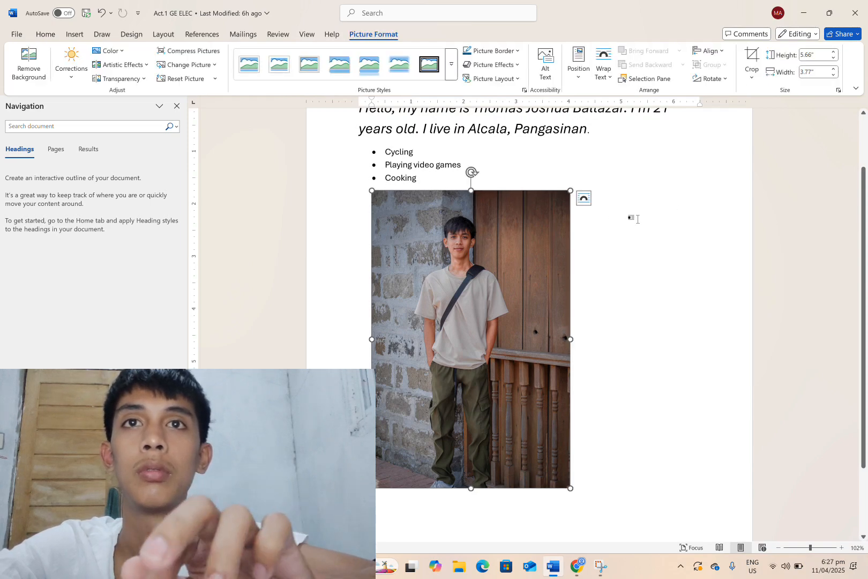
left_click(623, 271)
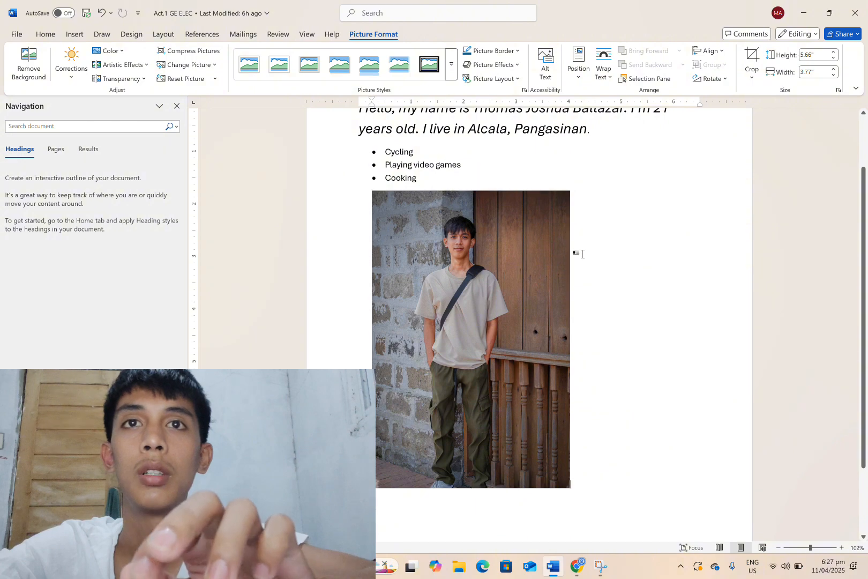
left_click(474, 234)
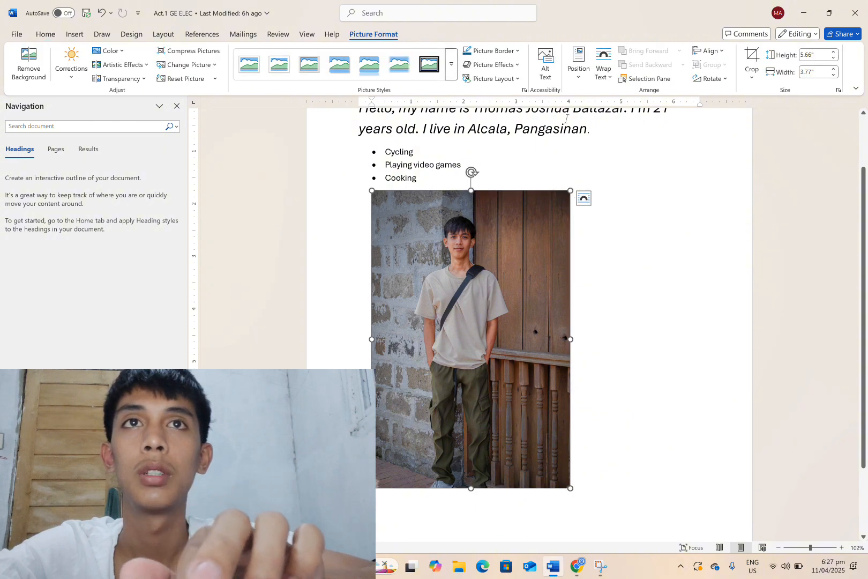
left_click(604, 67)
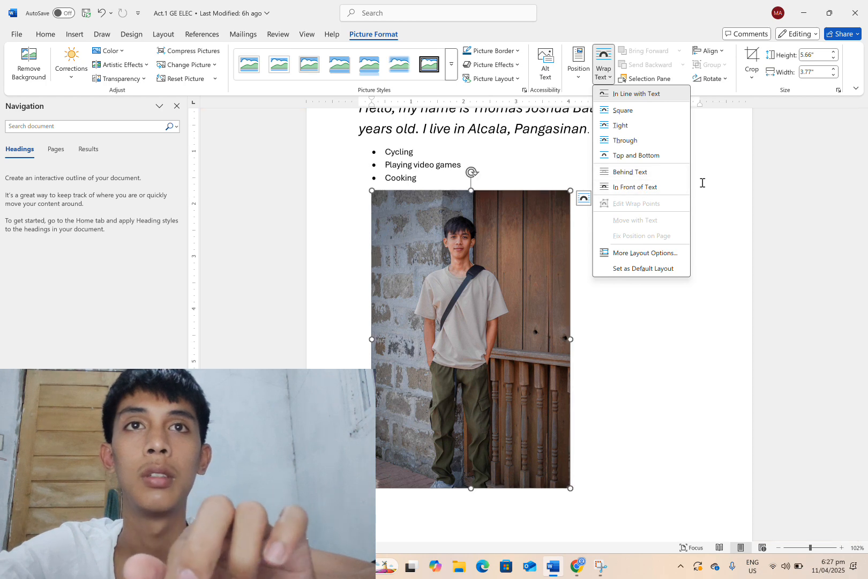
left_click(704, 183)
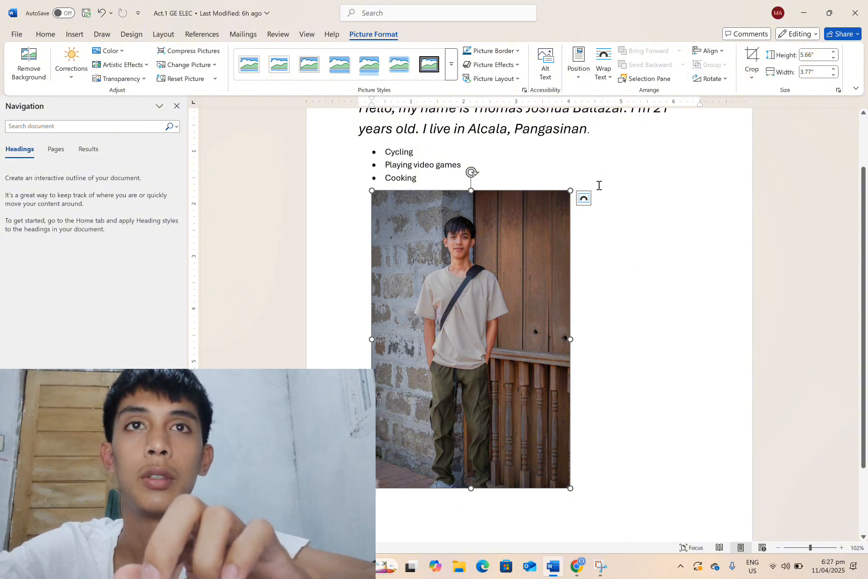
left_click(587, 199)
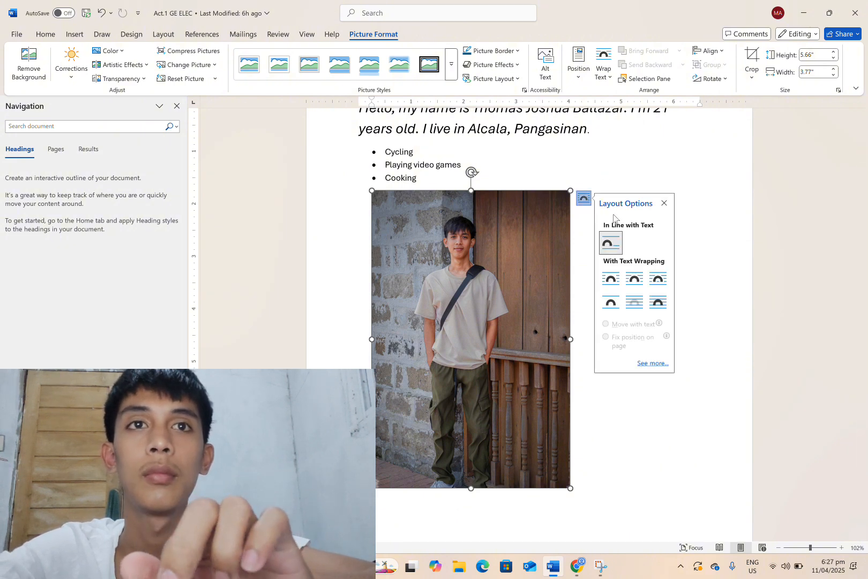
left_click(655, 304)
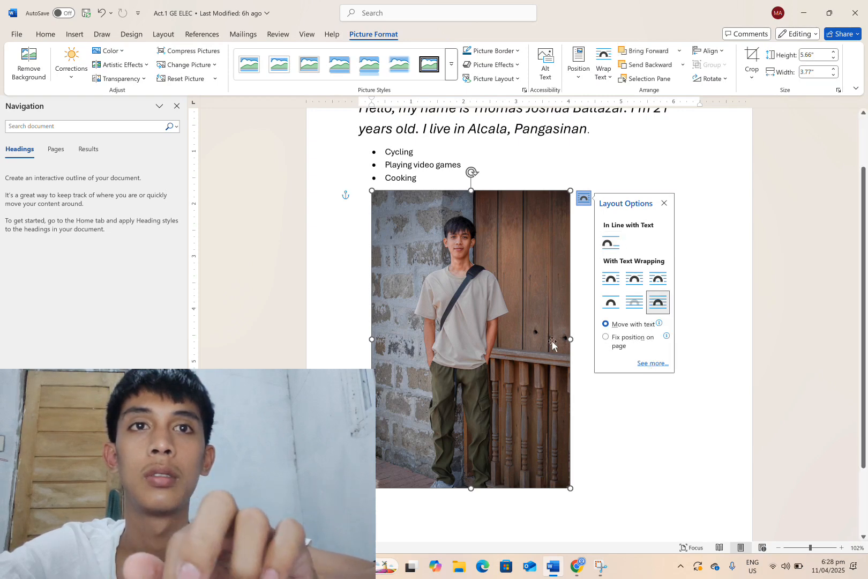
left_click(696, 292)
left_click(694, 292)
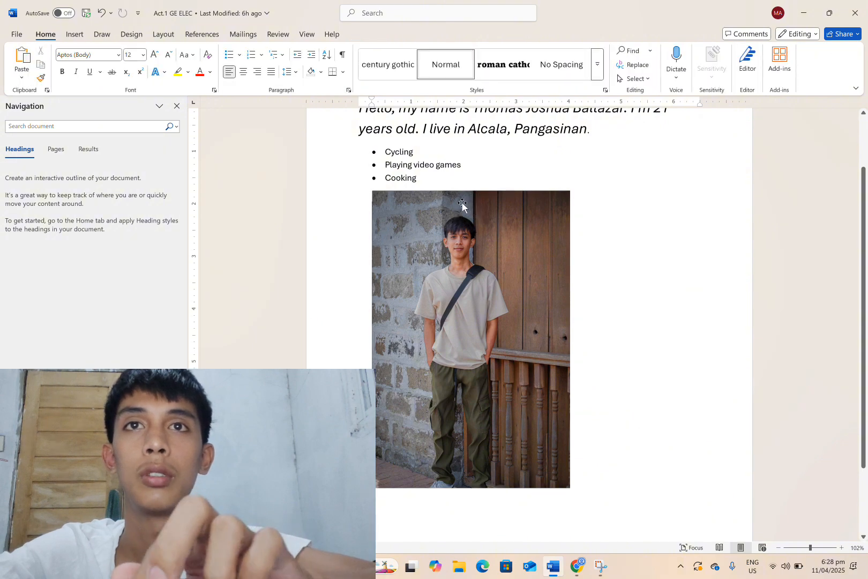
Step: Reposition the photo so it is horizontally centred on the page, slightly below the hobbies list
left_click(462, 202)
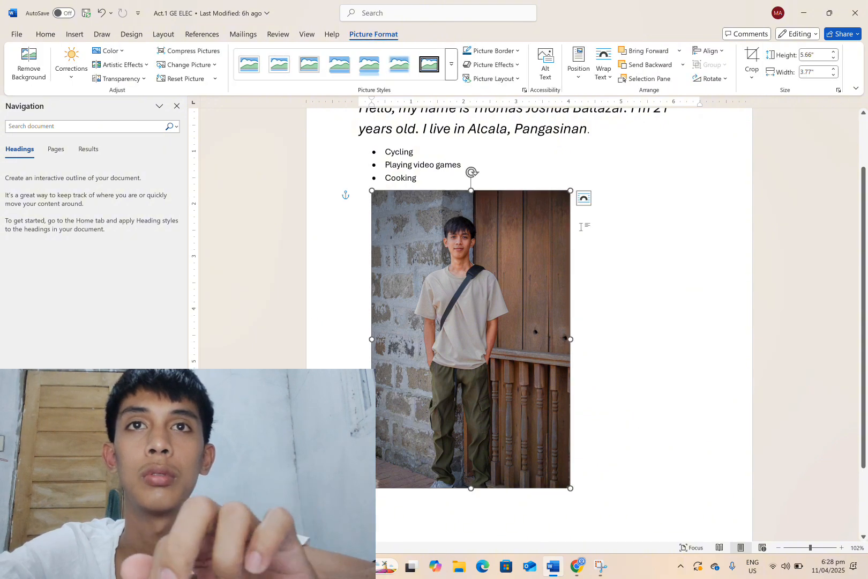
left_click_drag(507, 232, 625, 206)
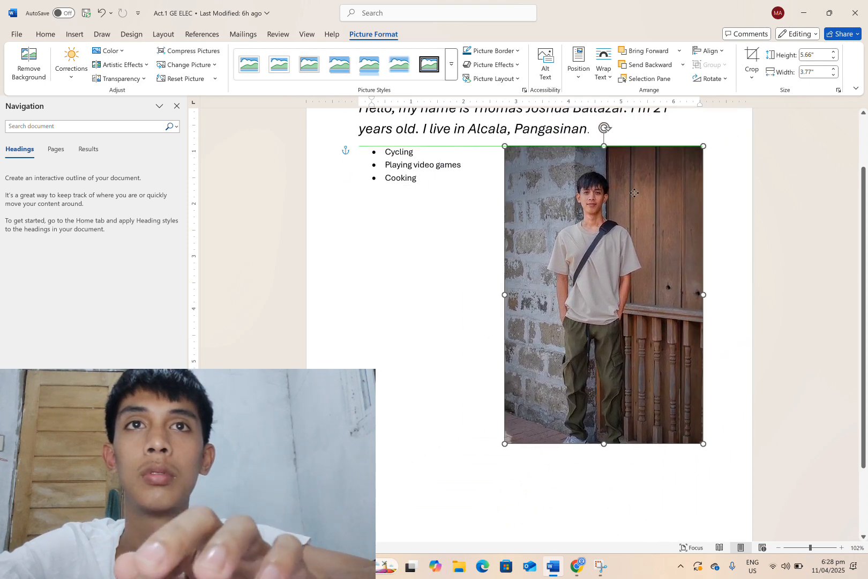
left_click_drag(613, 165, 532, 229)
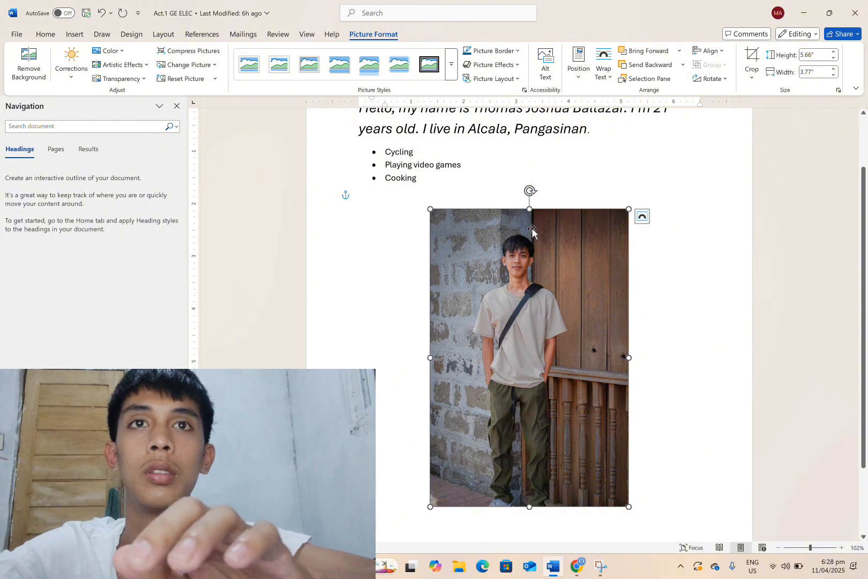
scroll(576, 177, "up", 3)
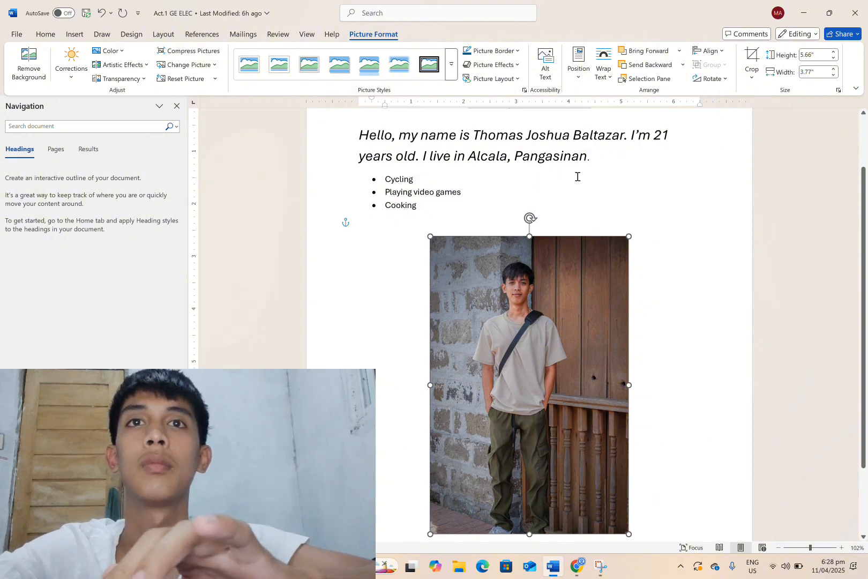
scroll(577, 177, "down", 1)
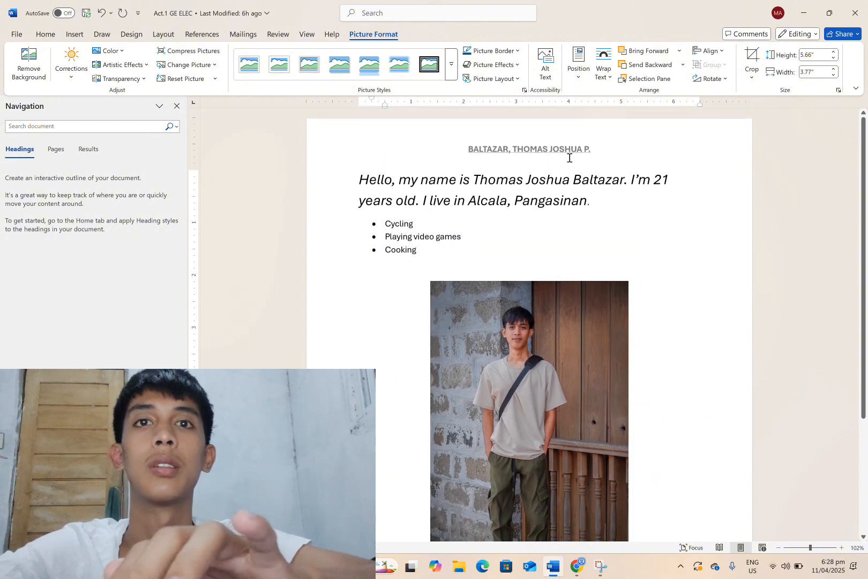